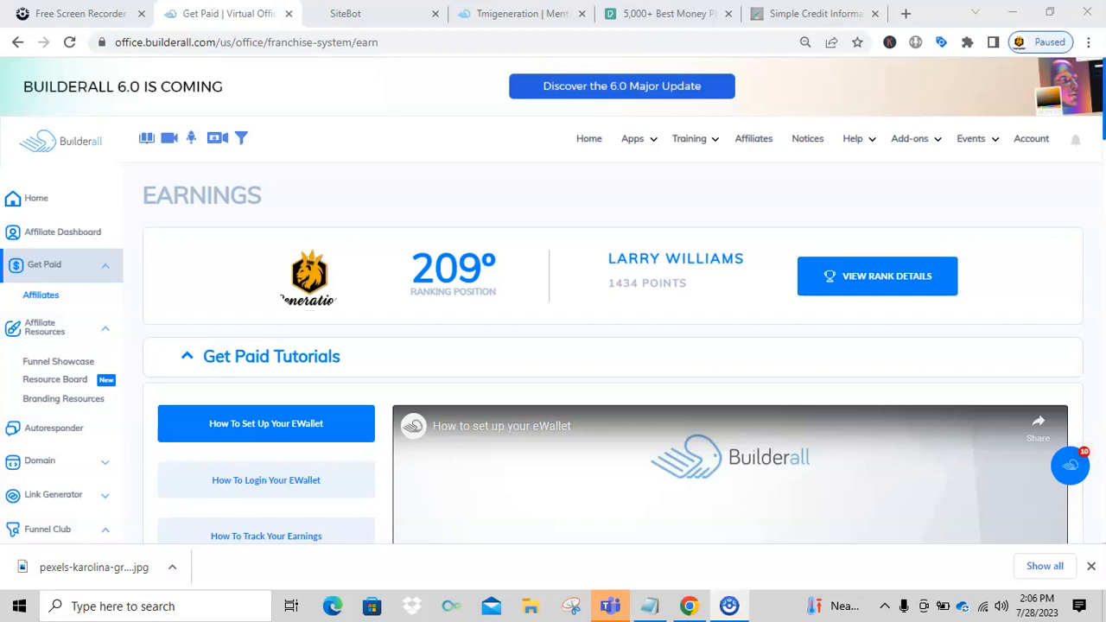
Look over the Builderall apps list, the Simple Credit Repair sales page and the Pexels money photo results.
click(632, 140)
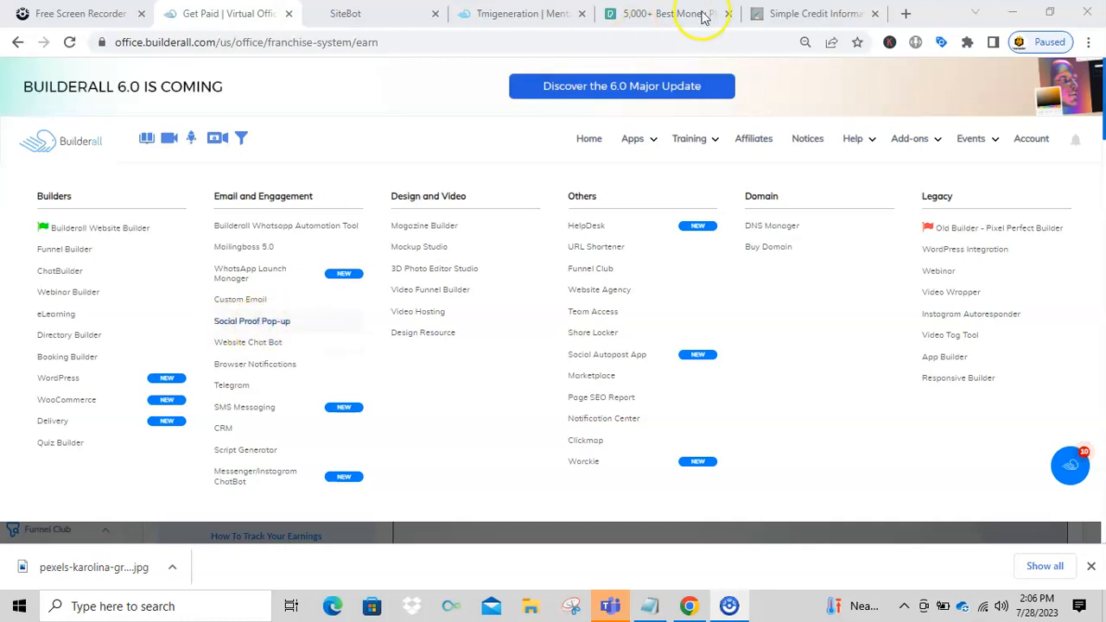
click(799, 15)
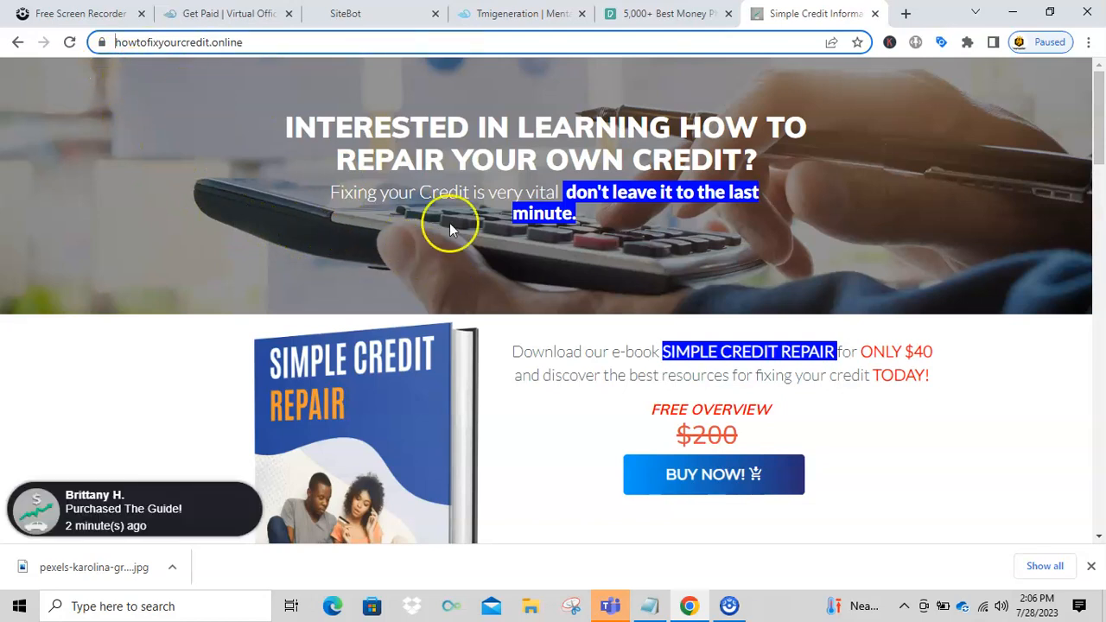
click(666, 16)
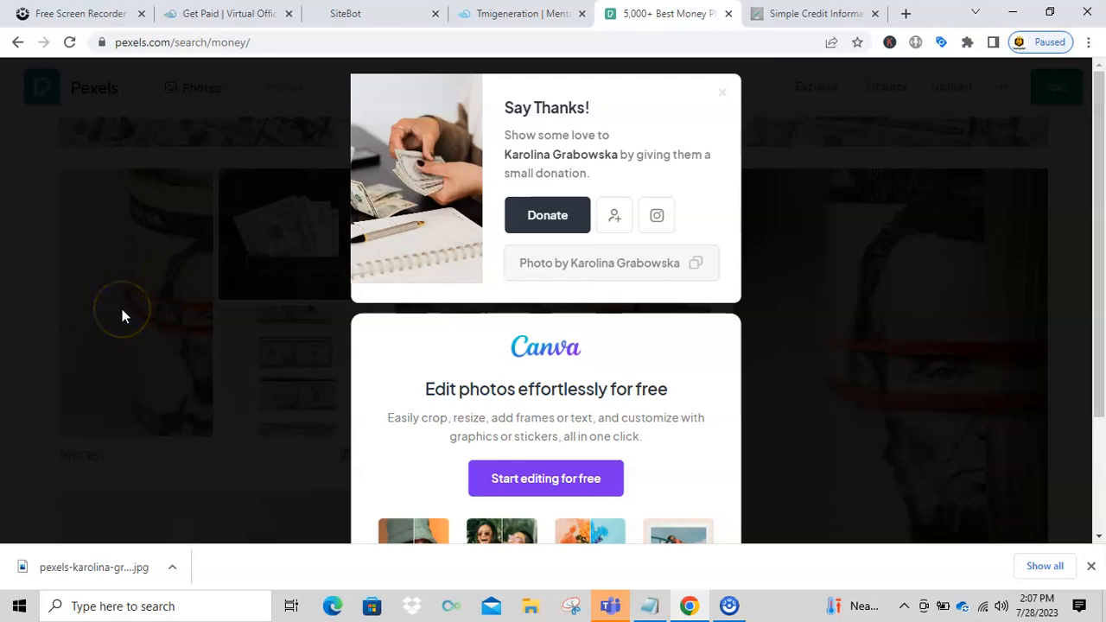
Browse the posts on the Tmigeneration blogs page.
click(493, 15)
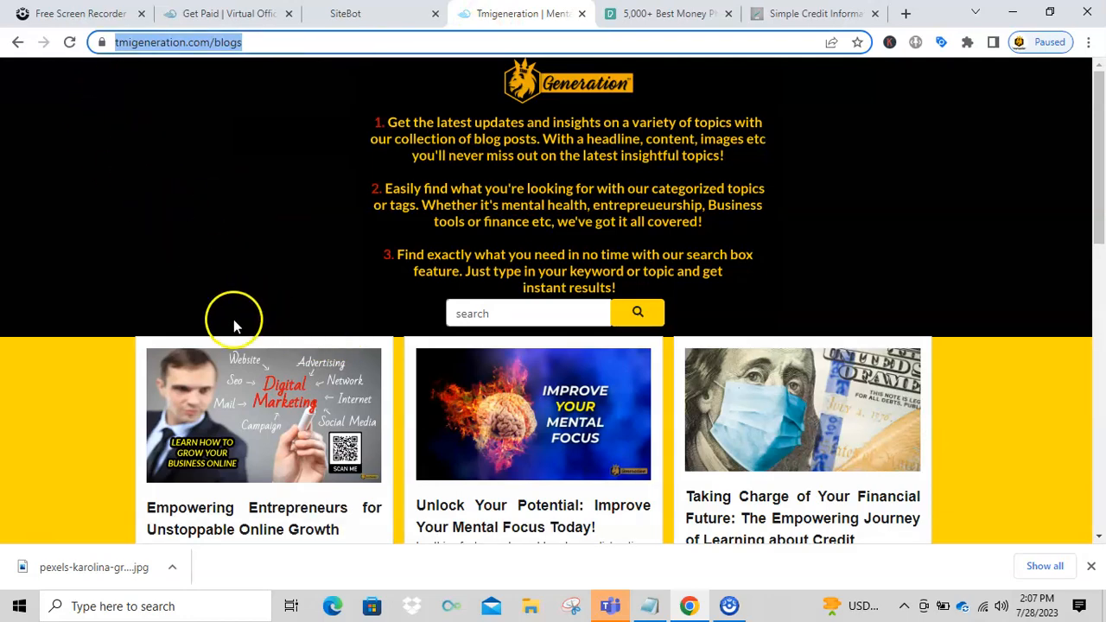
scroll(229, 358, down, 5)
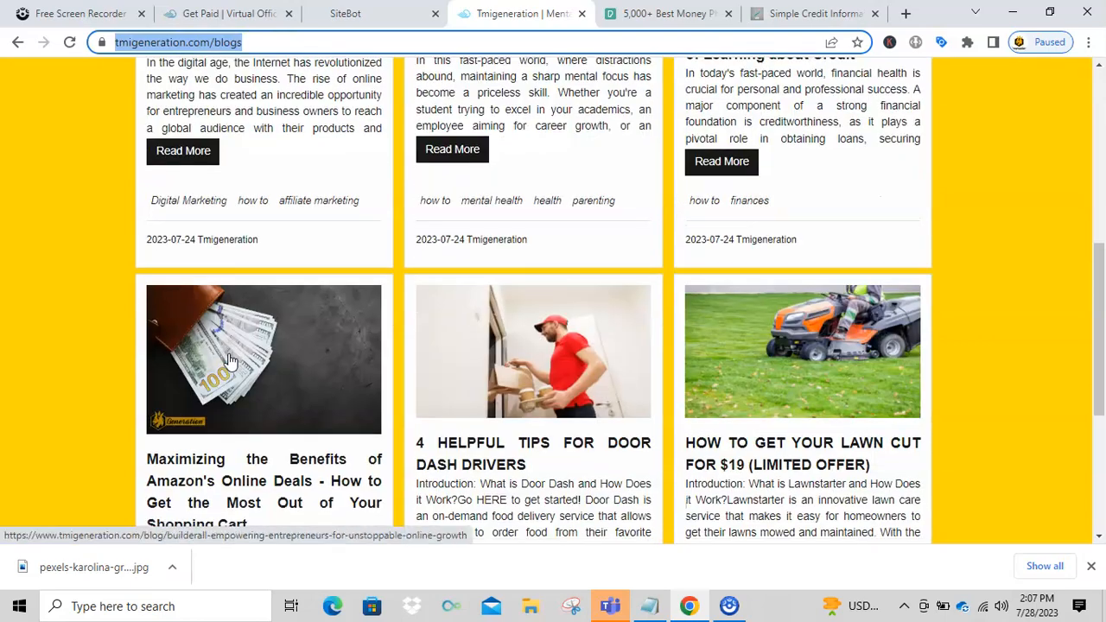
scroll(229, 359, down, 3)
scroll(229, 359, up, 1)
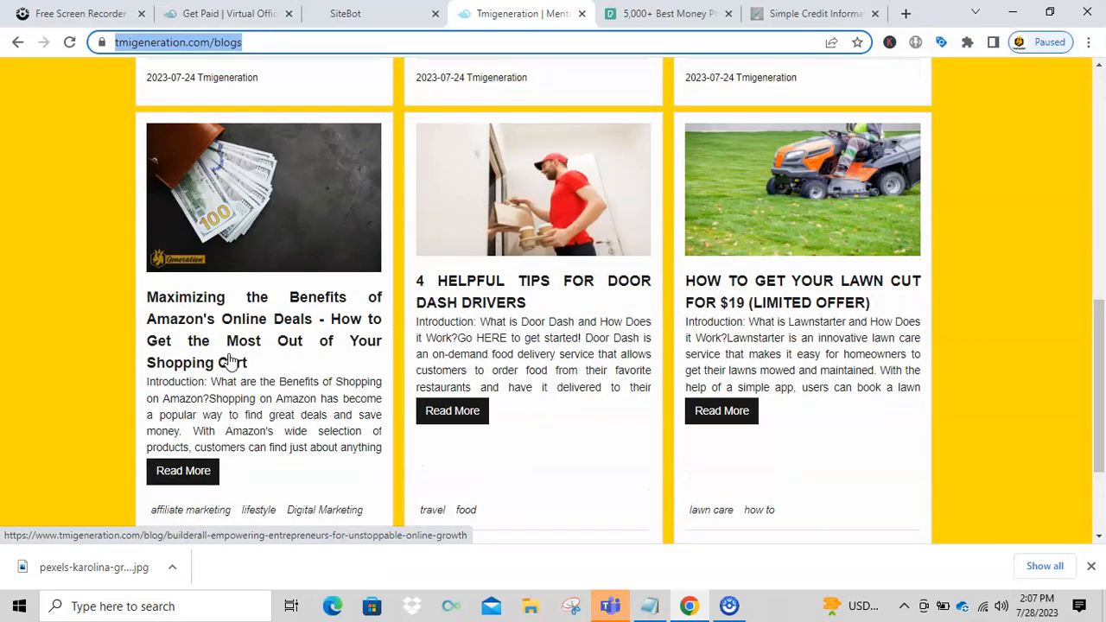
scroll(229, 358, up, 8)
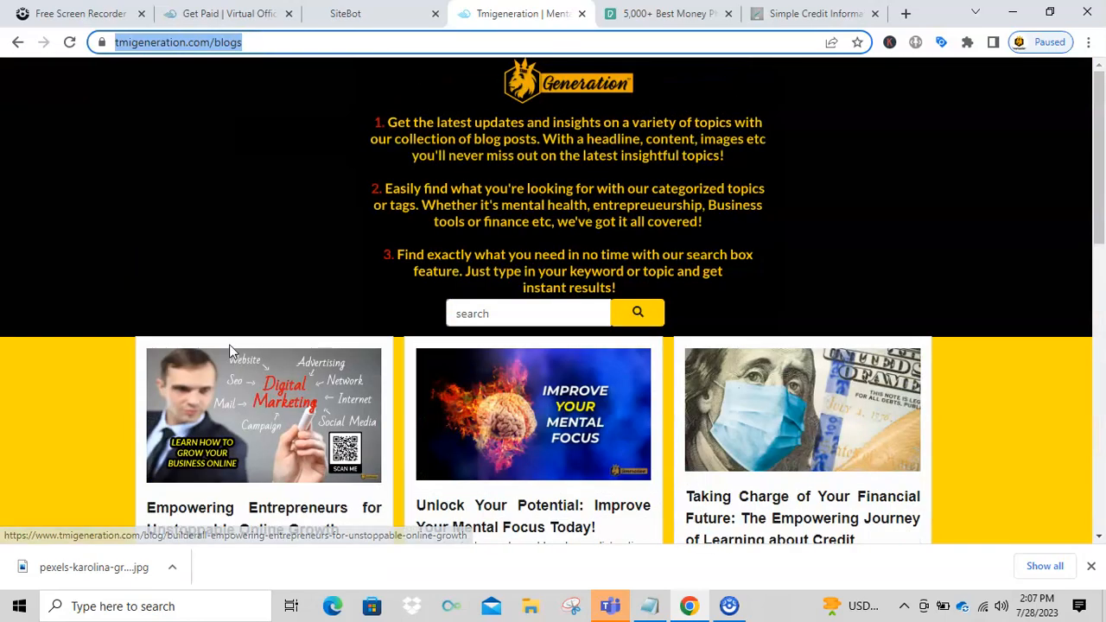
Find Website Chat Bot among the Builderall apps and switch to the open SiteBot flow.
click(208, 13)
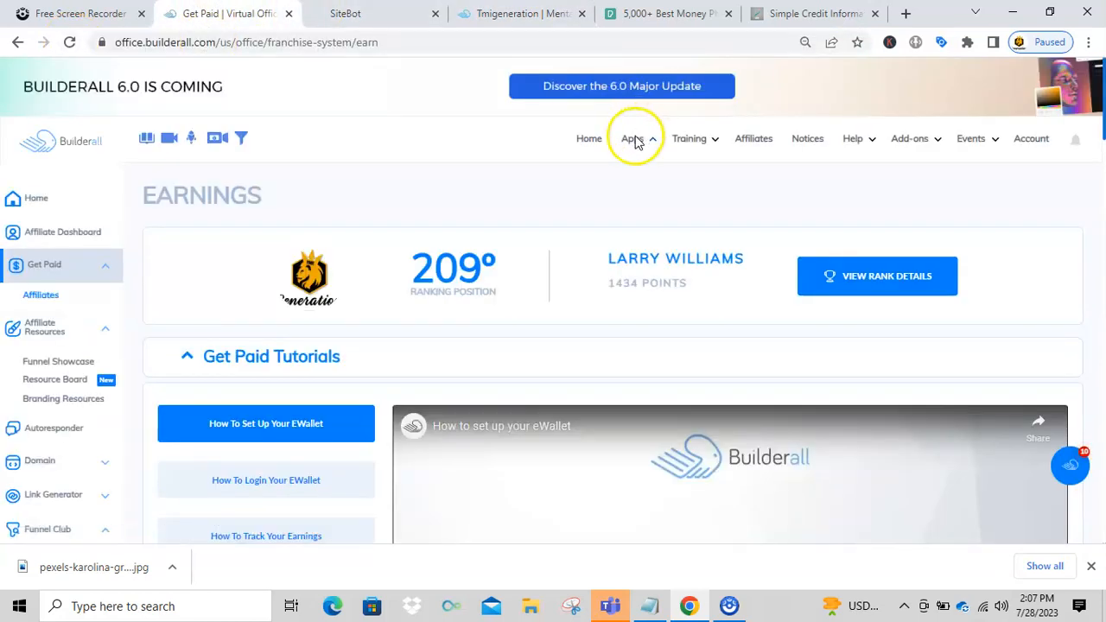
click(635, 139)
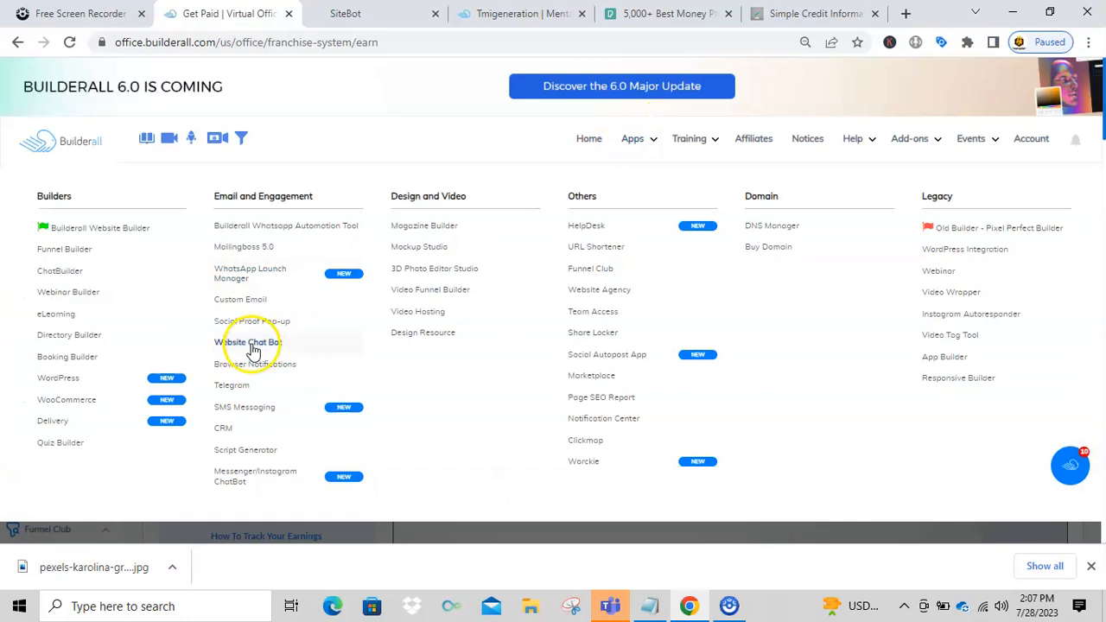
click(346, 13)
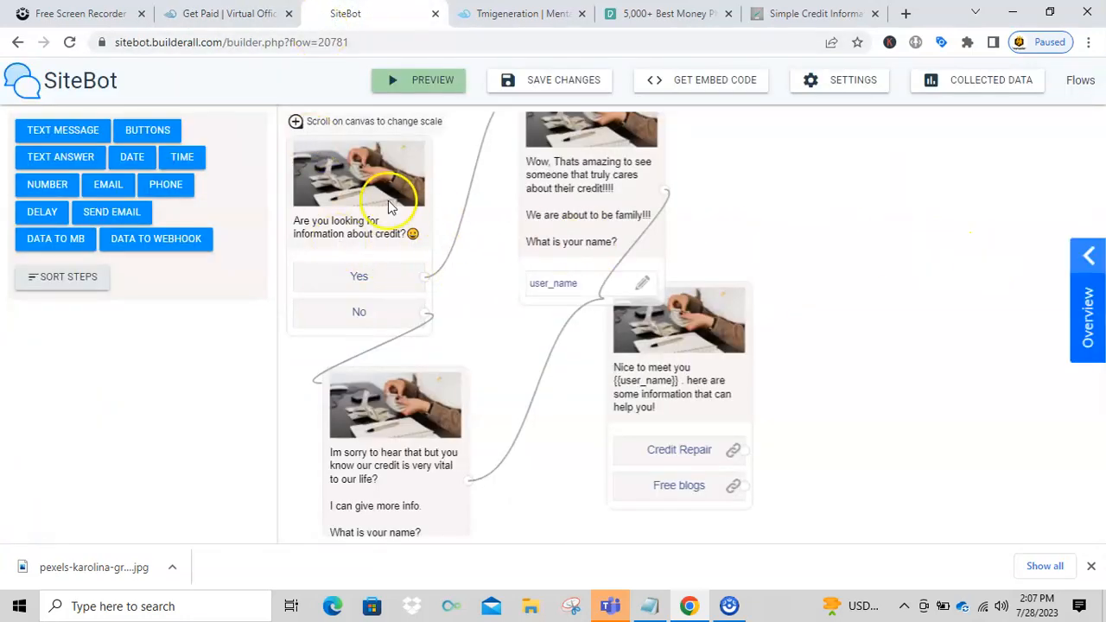
Spread out the four message blocks on the flow canvas and select the opening credit question.
drag(598, 183, 739, 173)
drag(714, 342, 932, 313)
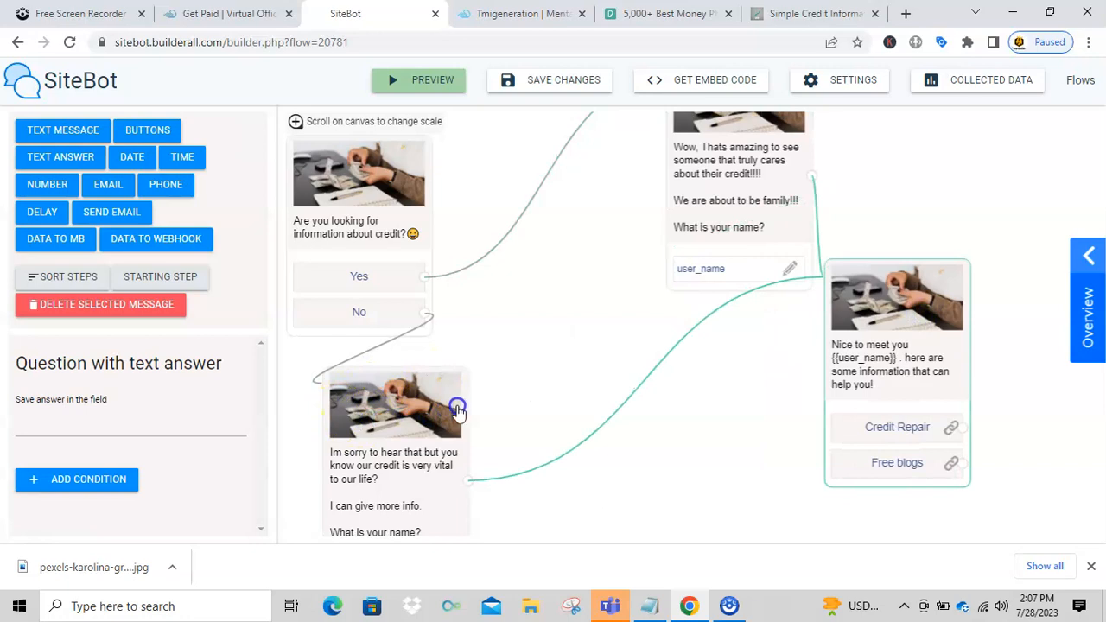
drag(498, 399, 581, 365)
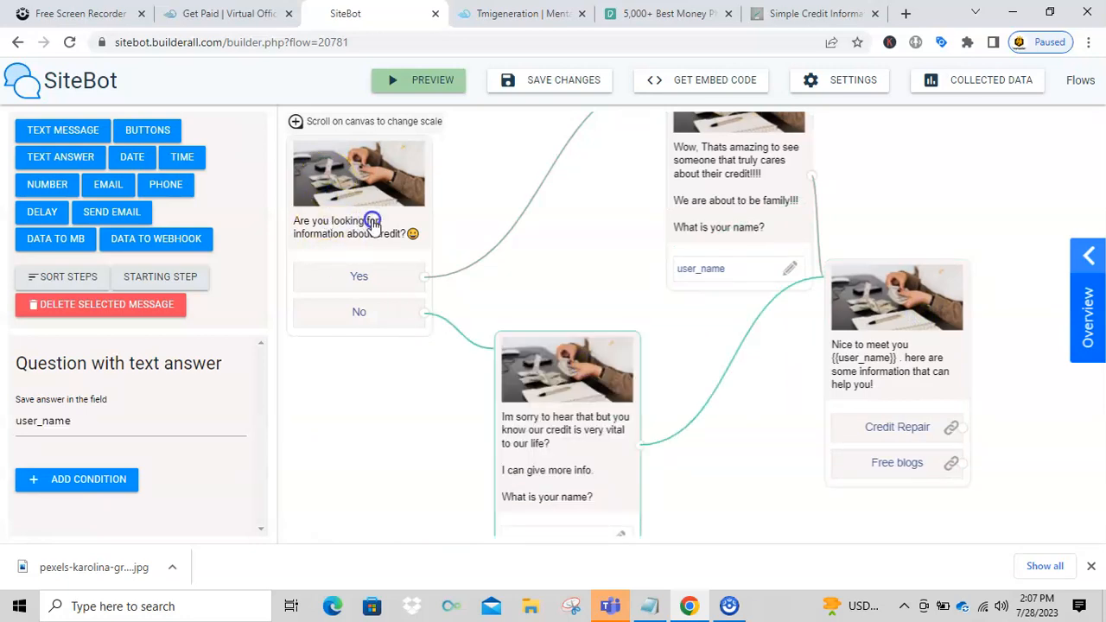
drag(427, 245, 379, 213)
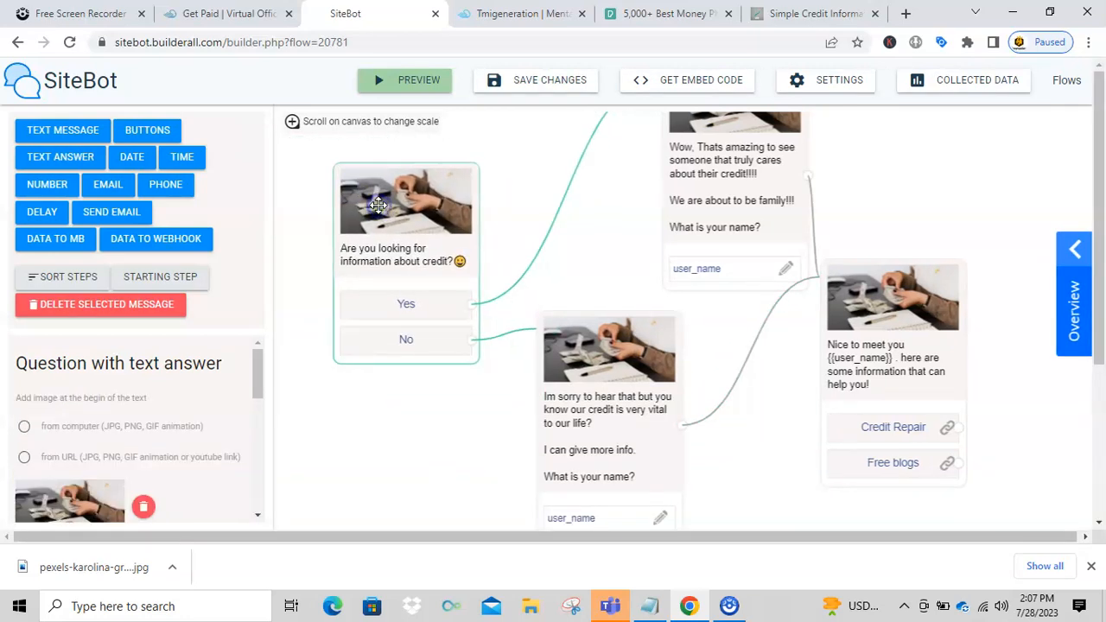
click(379, 213)
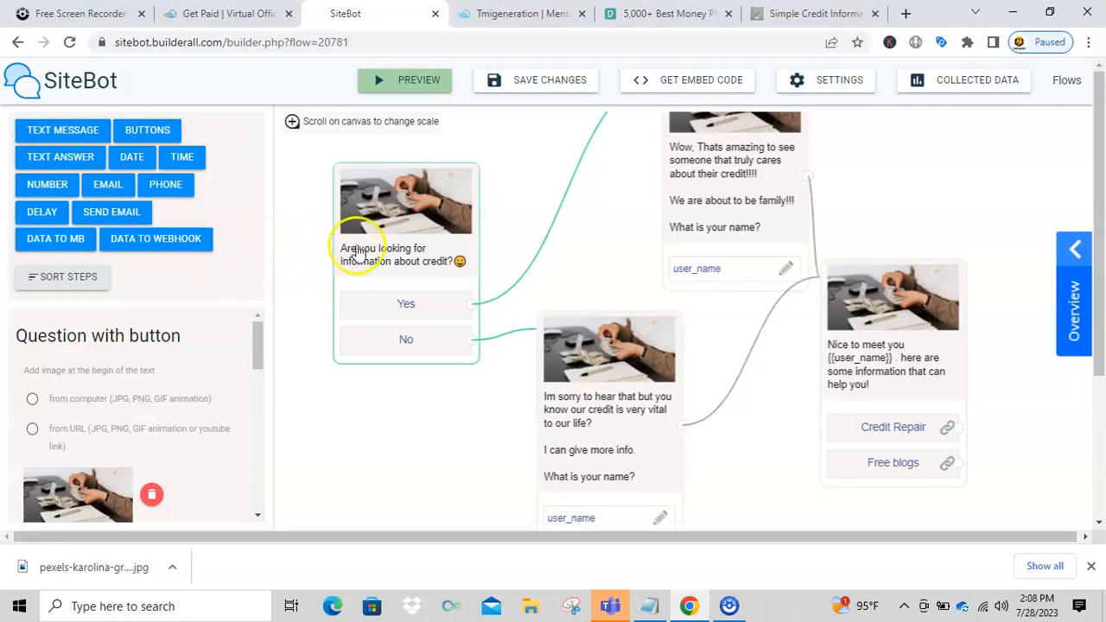
Review the opening credit question's image, message text and alignment options.
click(403, 221)
click(258, 353)
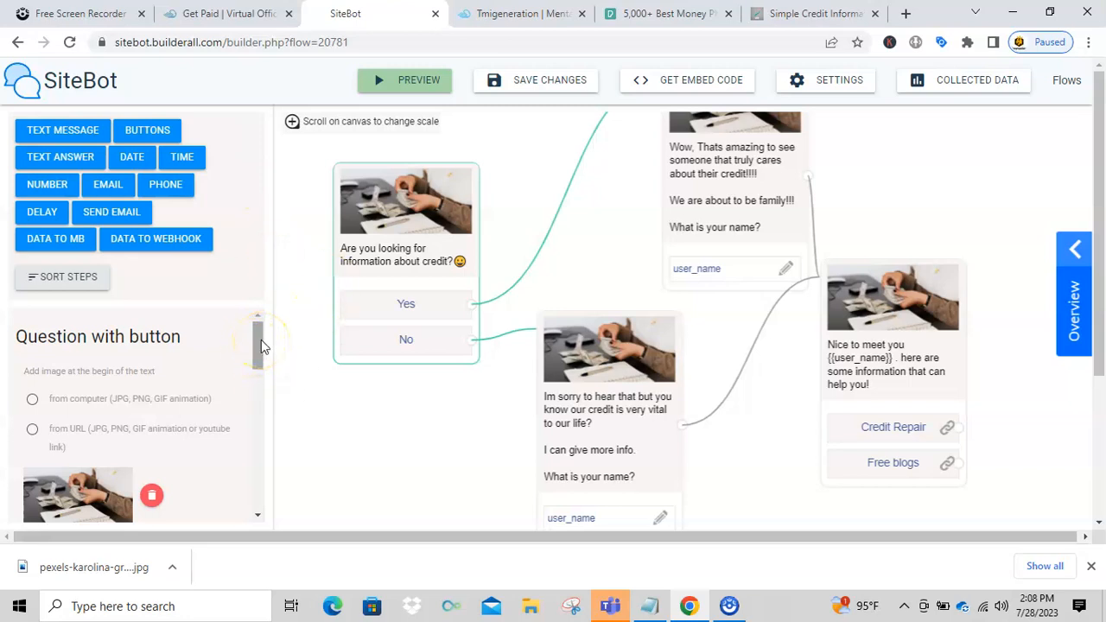
drag(259, 339, 256, 378)
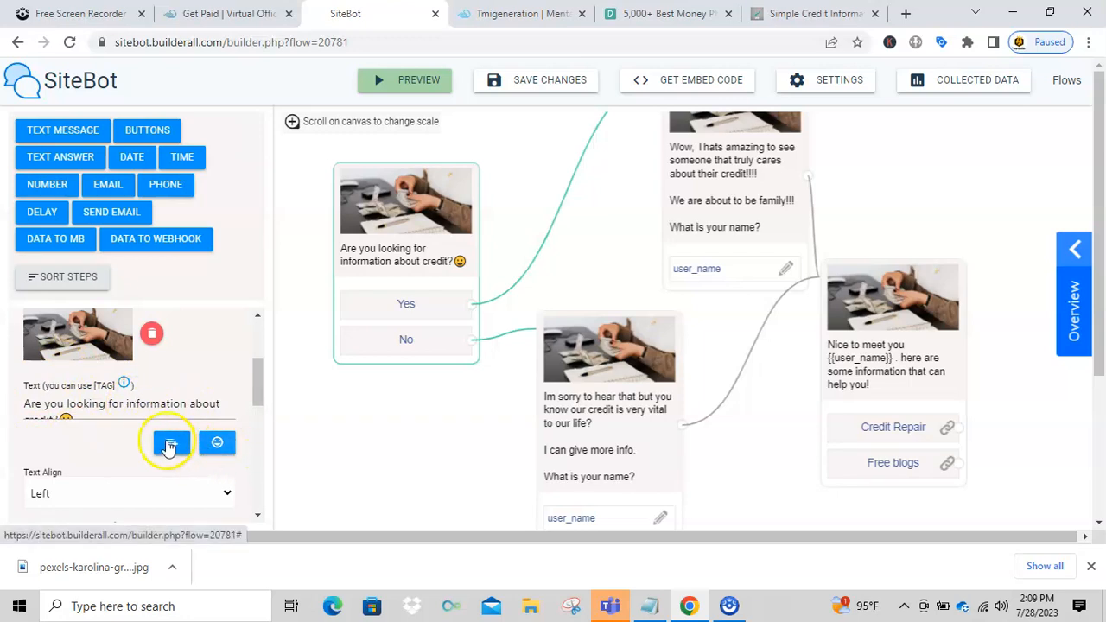
drag(255, 389, 252, 327)
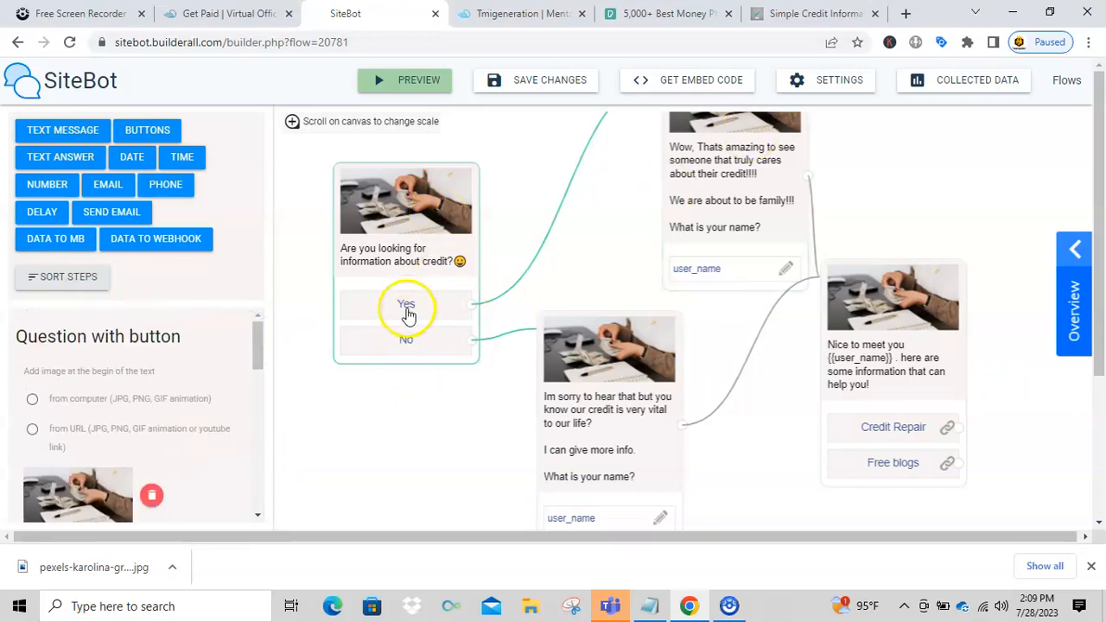
Move the "Wow, Thats amazing" reply closer to the opening question and review its text and saved answer field.
mouse_move(699, 175)
mouse_down()
mouse_move(662, 181)
mouse_move(683, 175)
mouse_up()
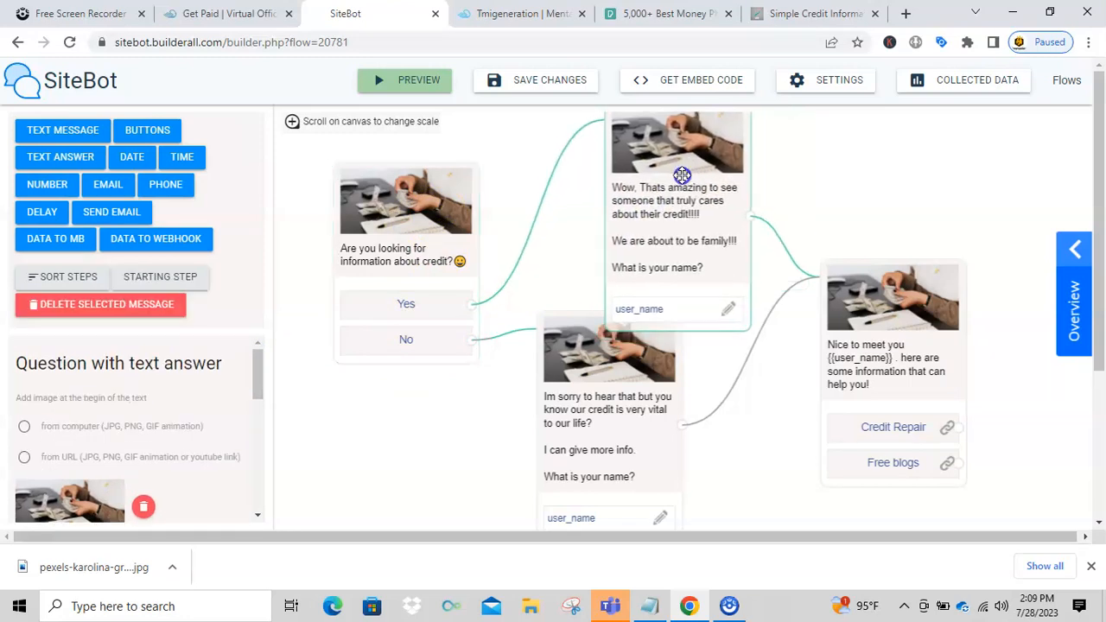
click(65, 305)
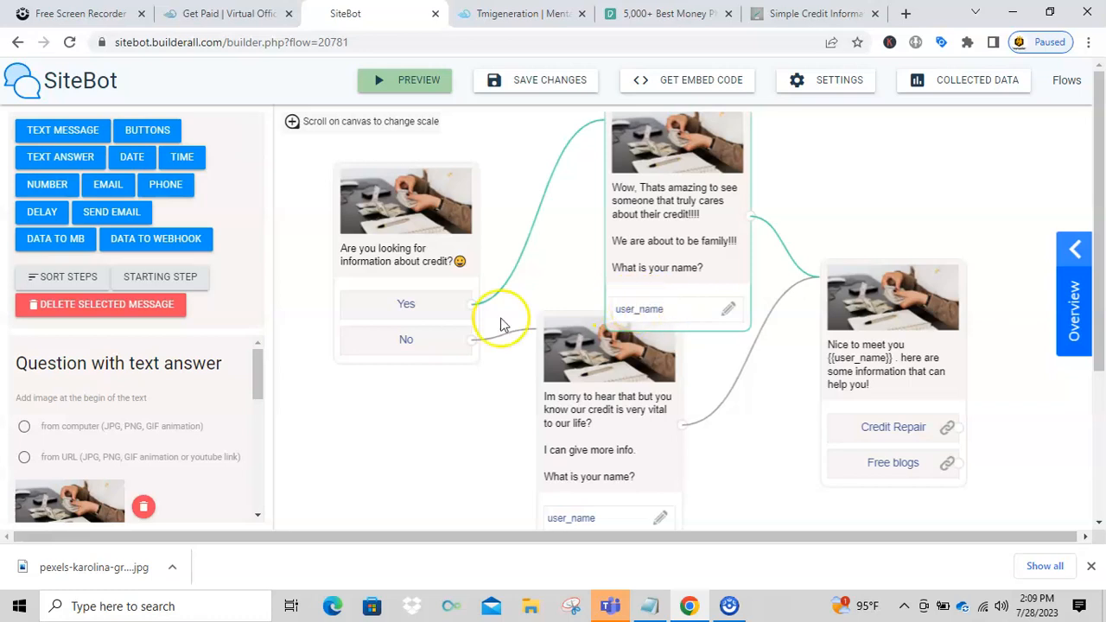
click(653, 218)
drag(257, 379, 263, 502)
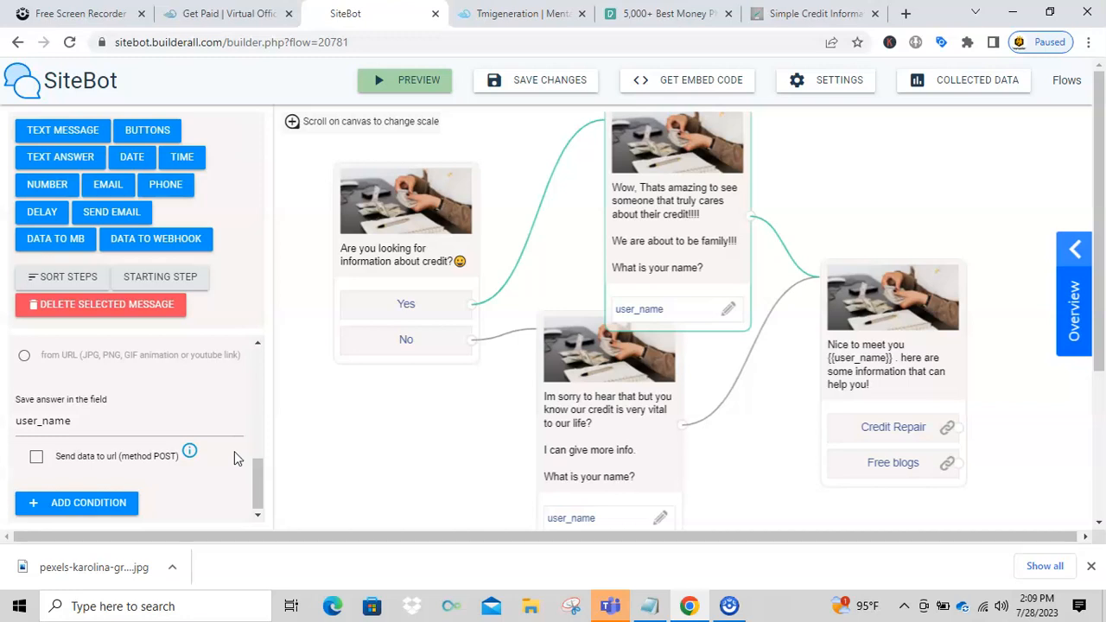
drag(261, 476, 255, 400)
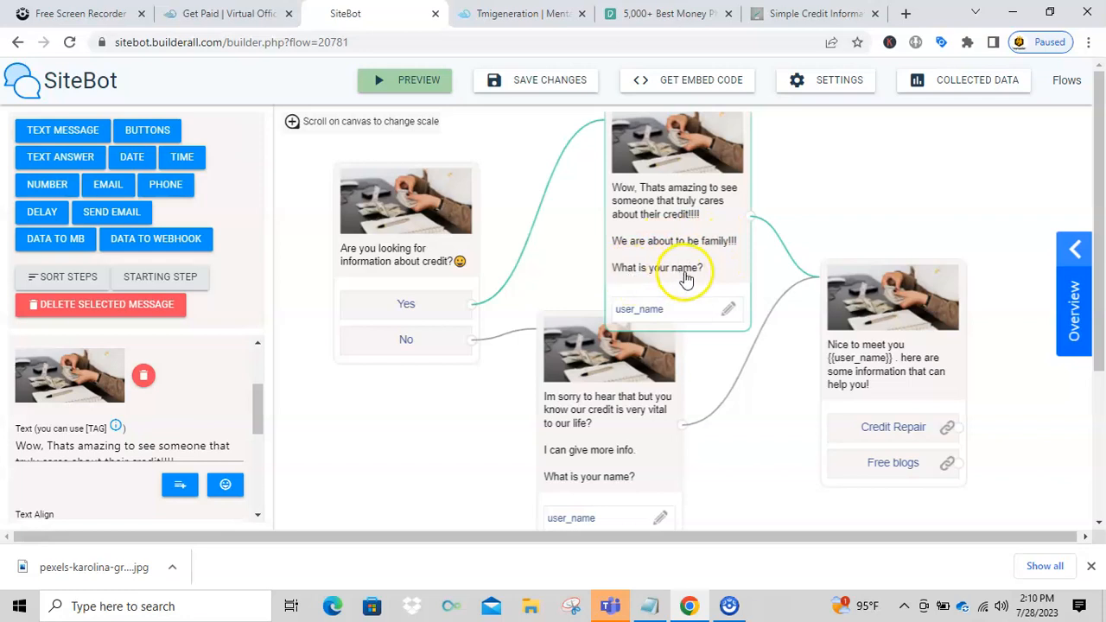
Move the "Im sorry to hear that" reply below the opening question.
drag(560, 371, 490, 387)
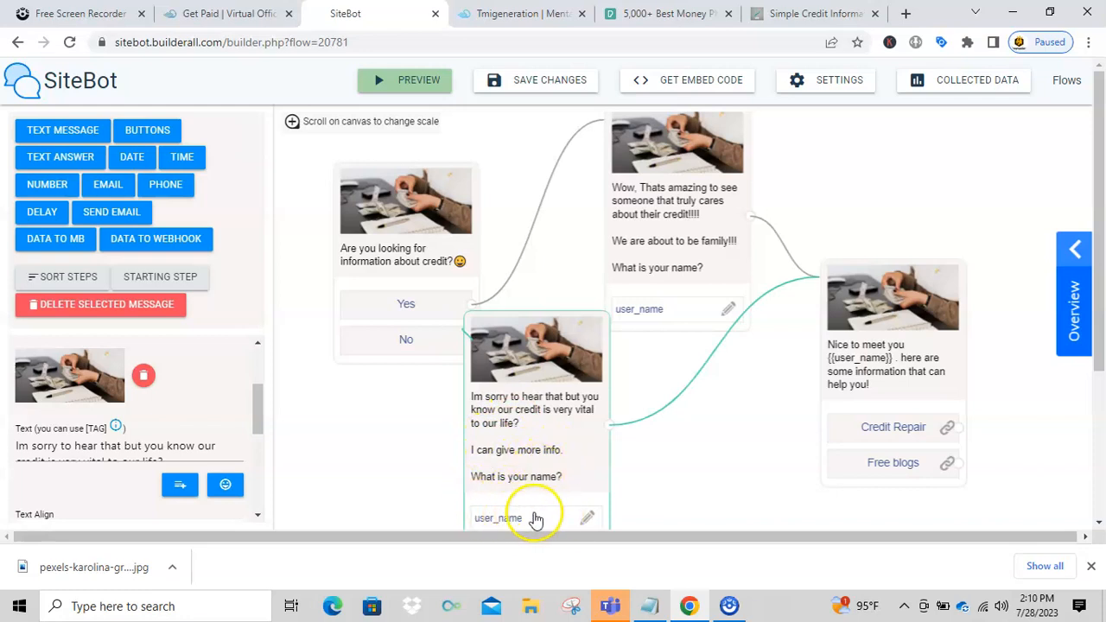
drag(556, 345, 489, 426)
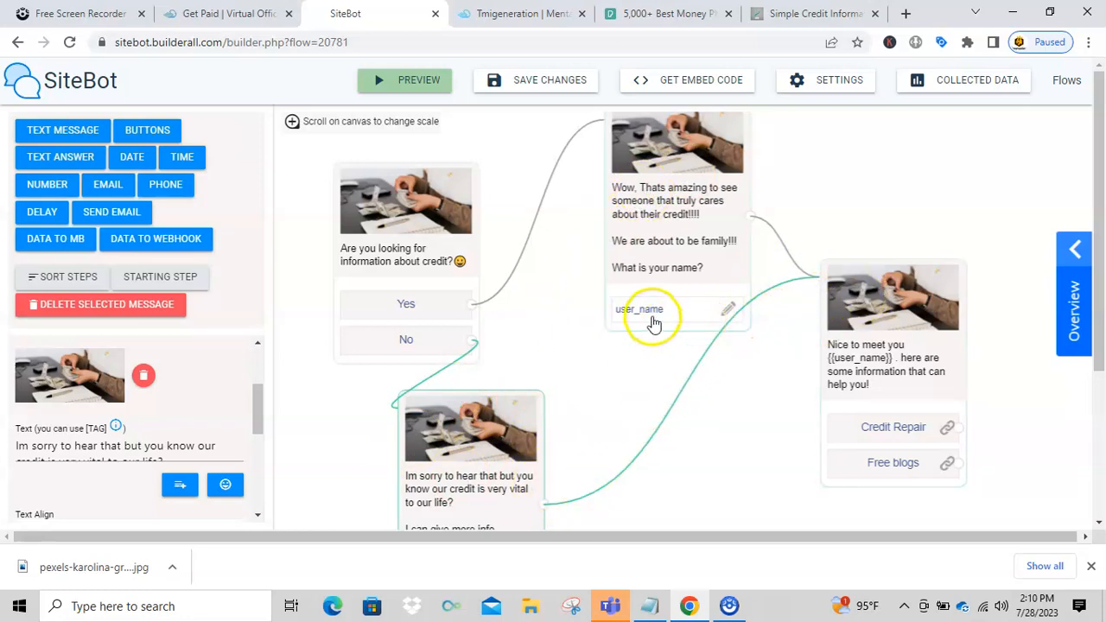
Review the "Nice to meet you" message's text and the link settings of its Credit Repair and Free blogs buttons.
click(853, 354)
drag(256, 489, 253, 381)
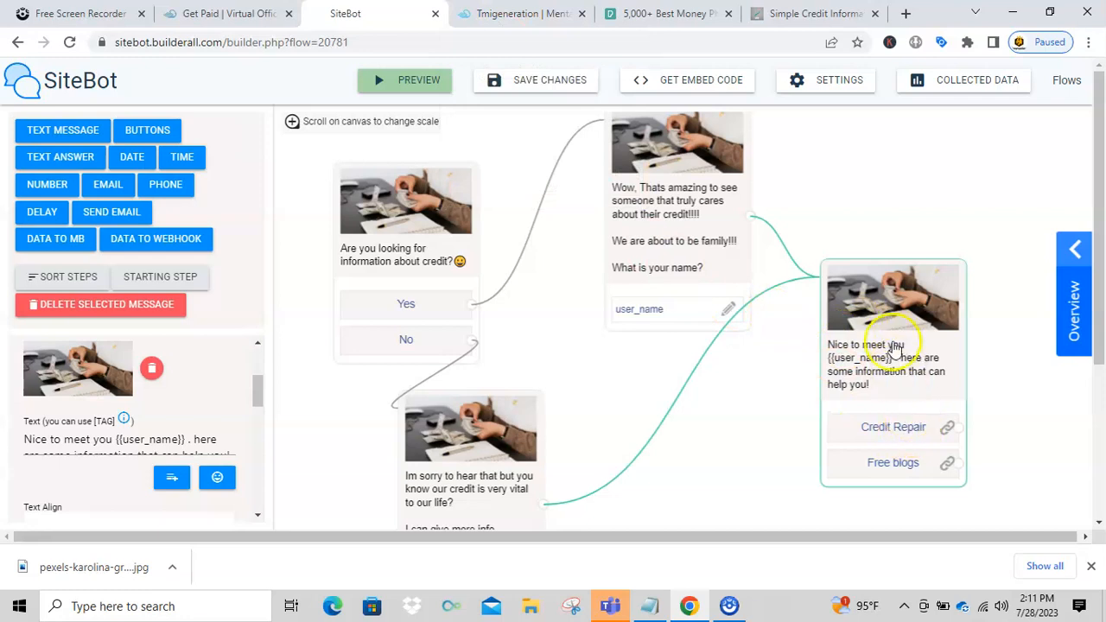
drag(260, 387, 257, 442)
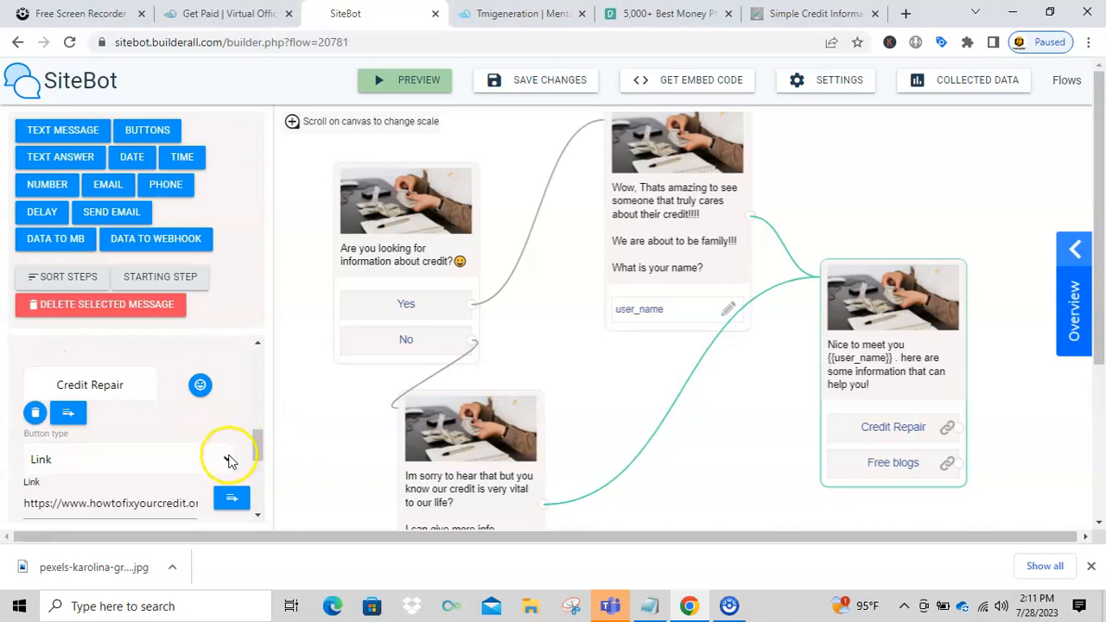
click(228, 460)
click(228, 456)
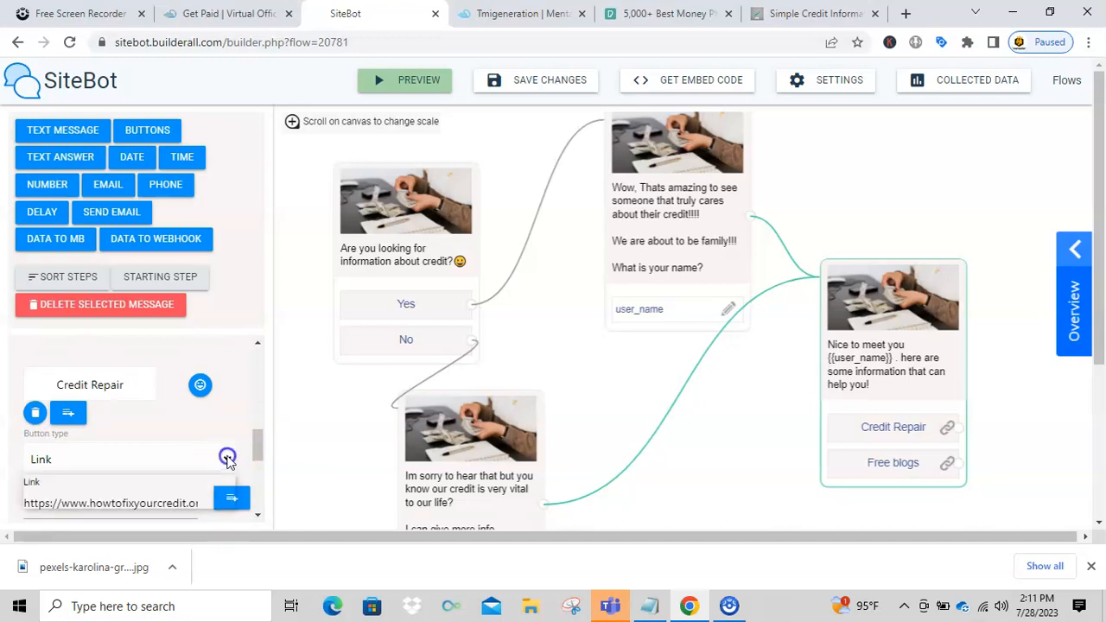
drag(260, 449, 259, 452)
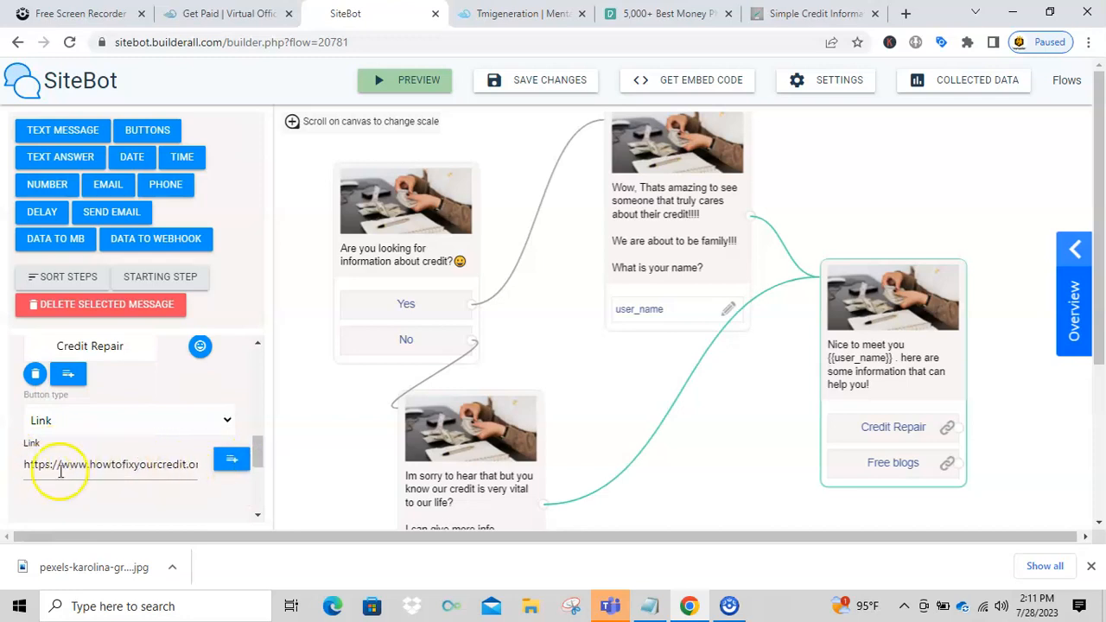
drag(258, 451, 263, 489)
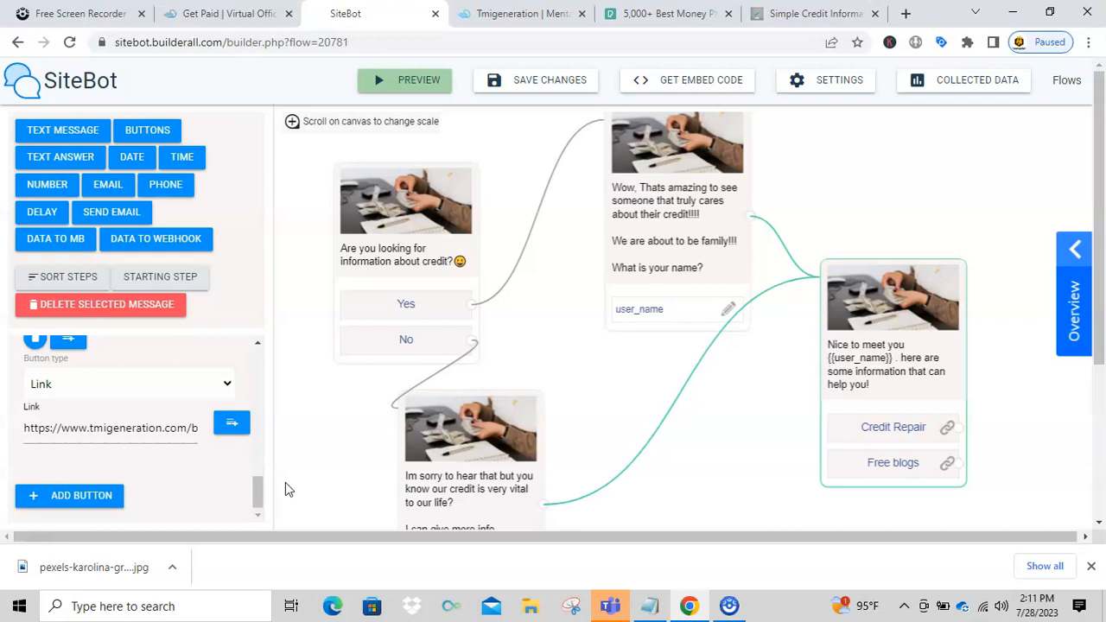
drag(258, 489, 258, 351)
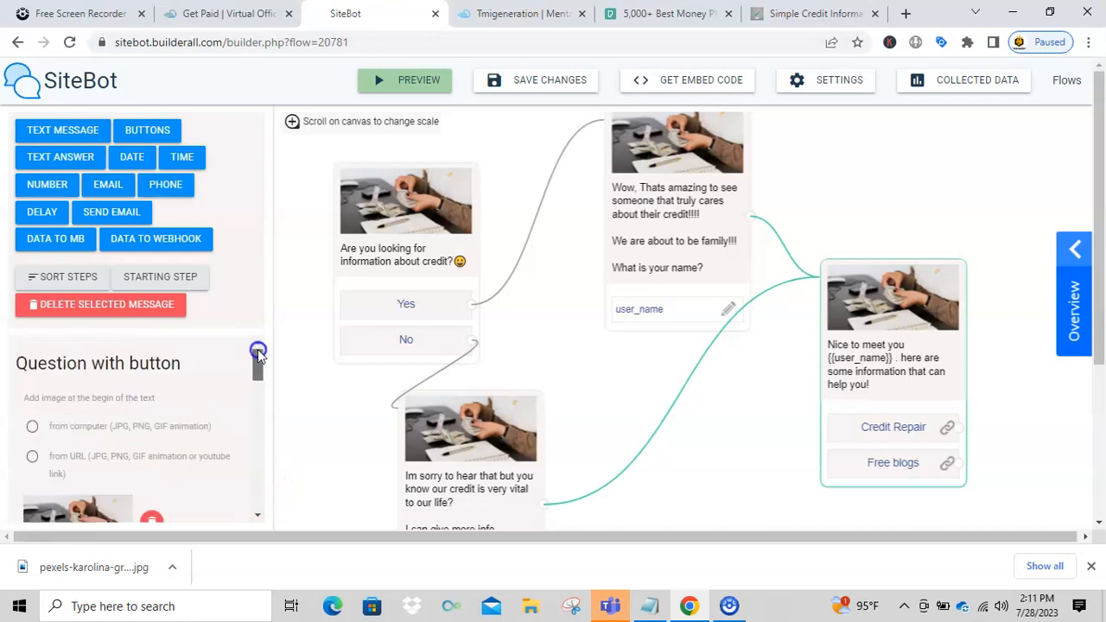
Review the chatbot's avatar, color and font settings, and close them without changes.
click(818, 82)
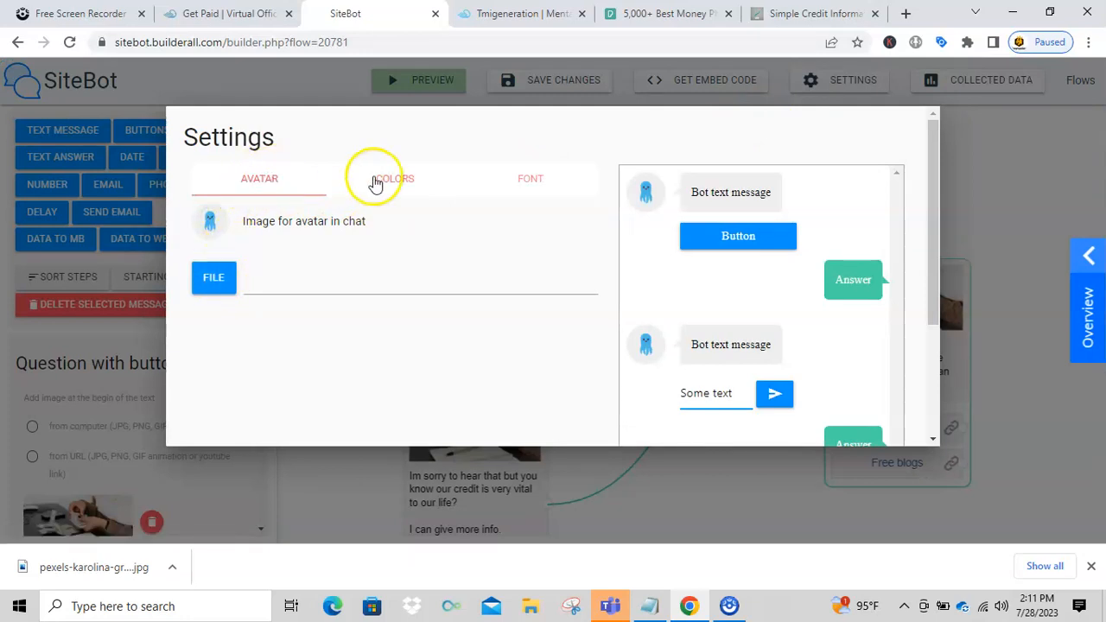
click(389, 180)
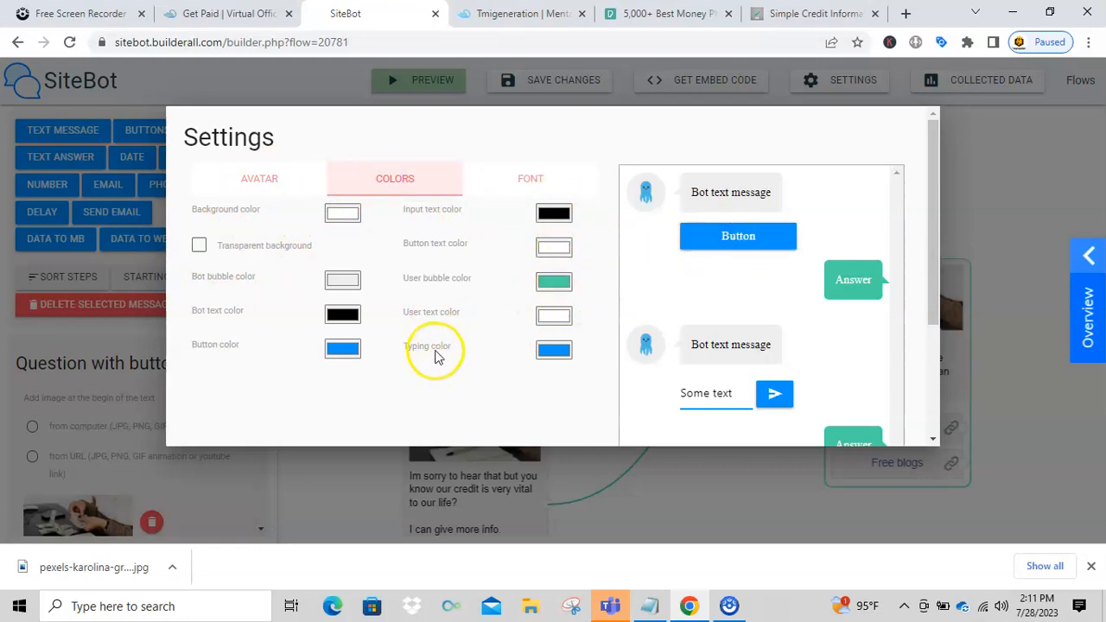
click(529, 178)
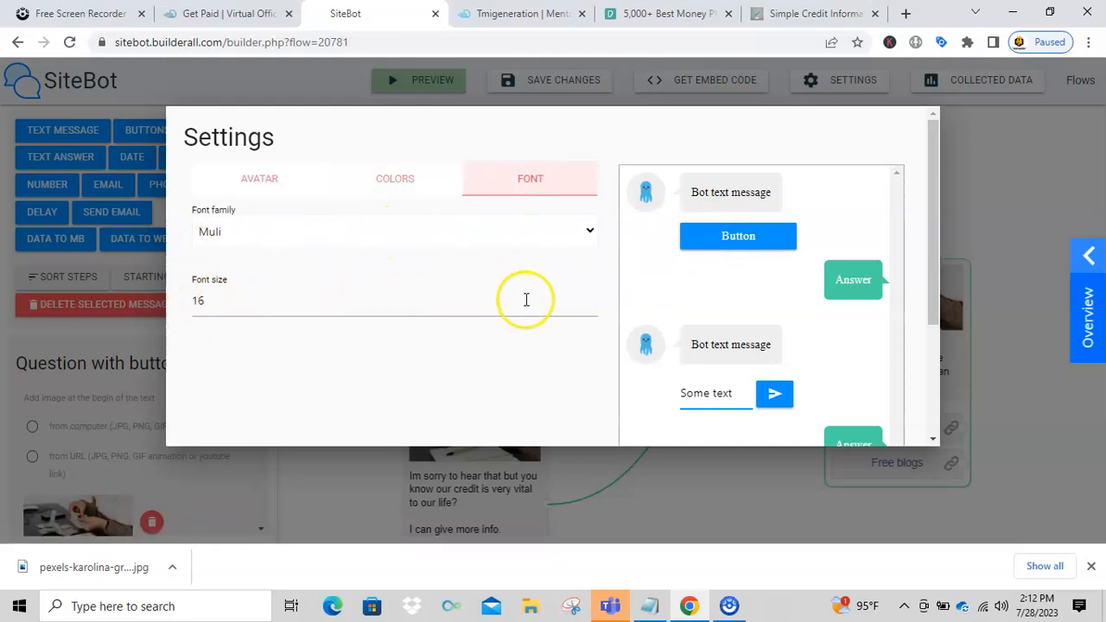
drag(931, 246, 920, 187)
click(986, 172)
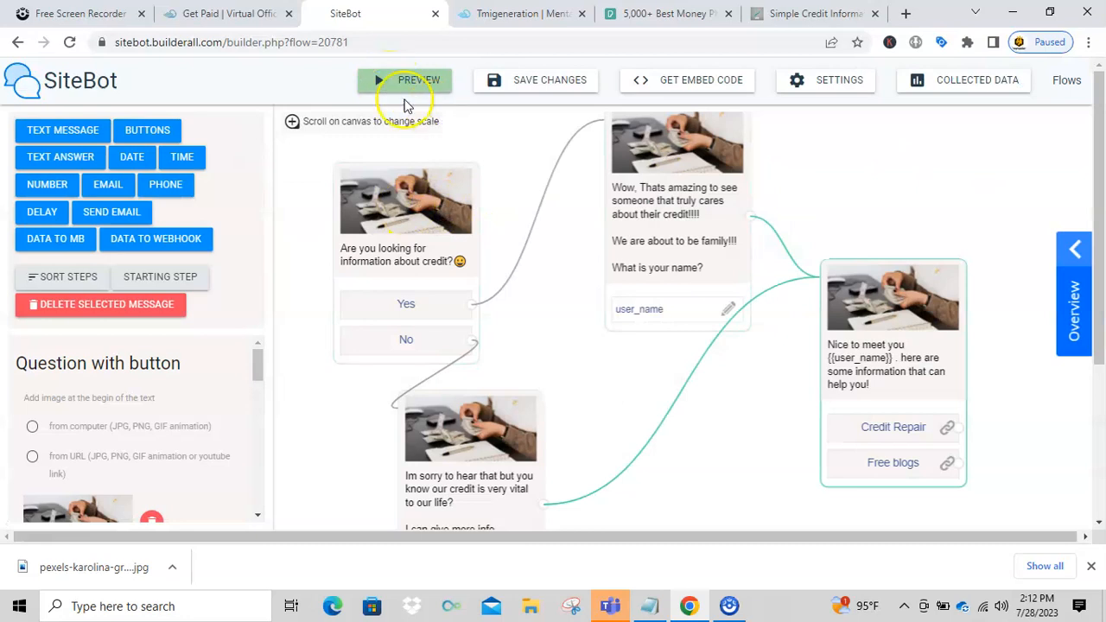
Preview the credit chatbot, answer Yes to the opening question and submit a first name.
click(394, 84)
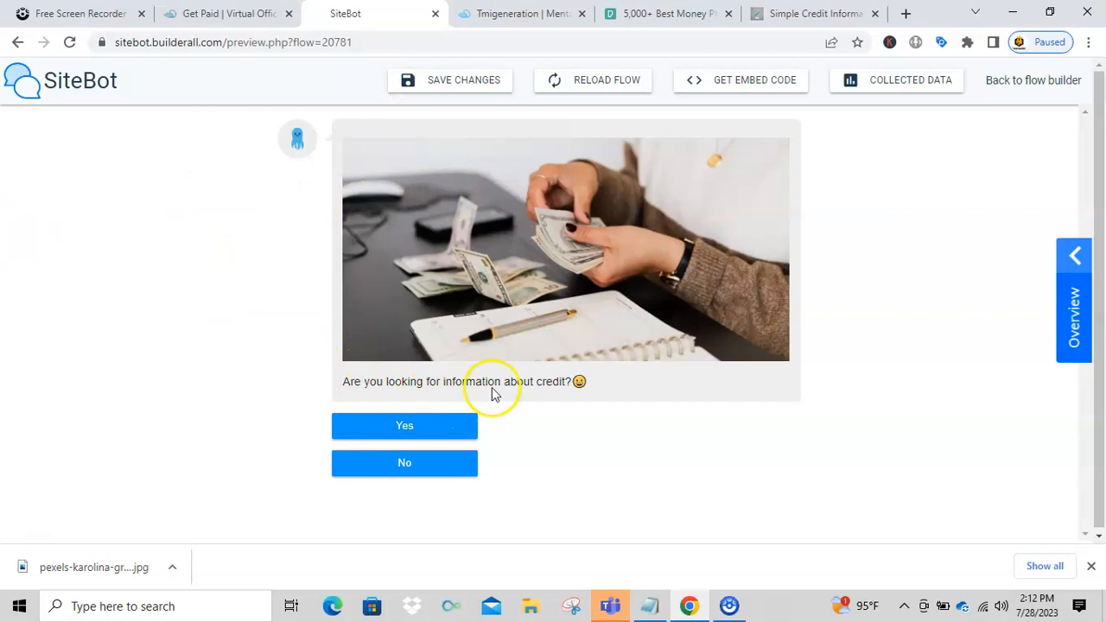
click(418, 428)
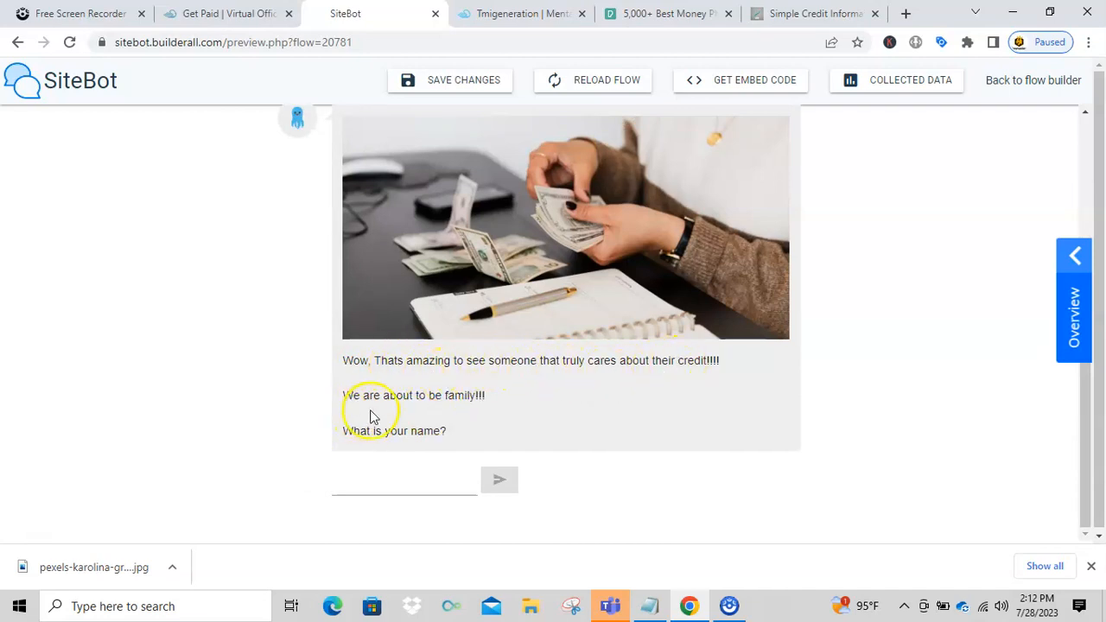
click(357, 486)
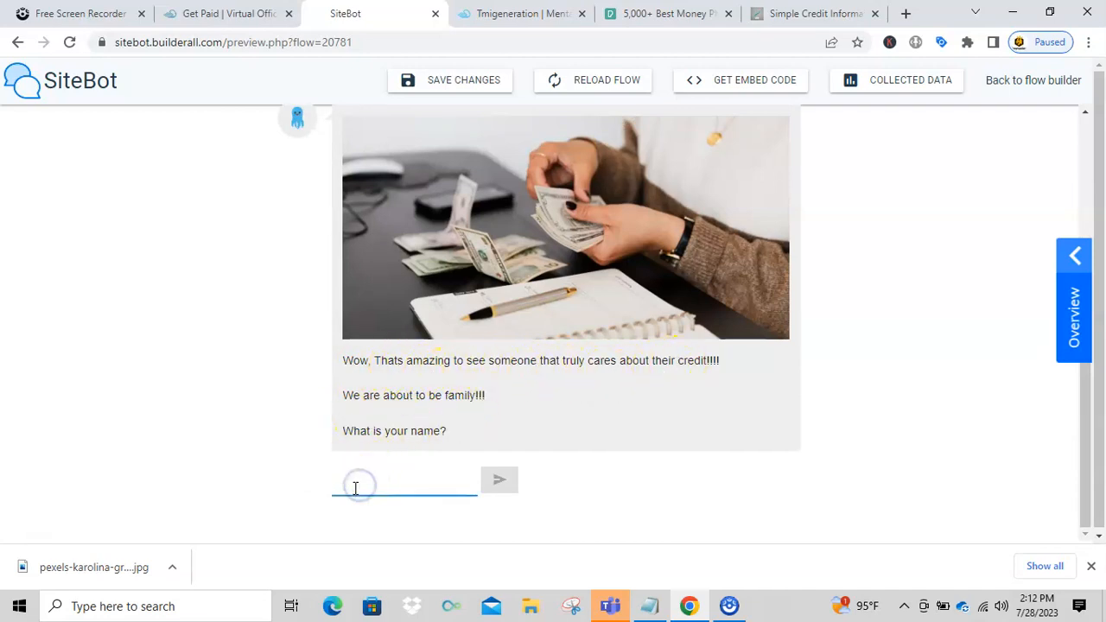
text(Larry)
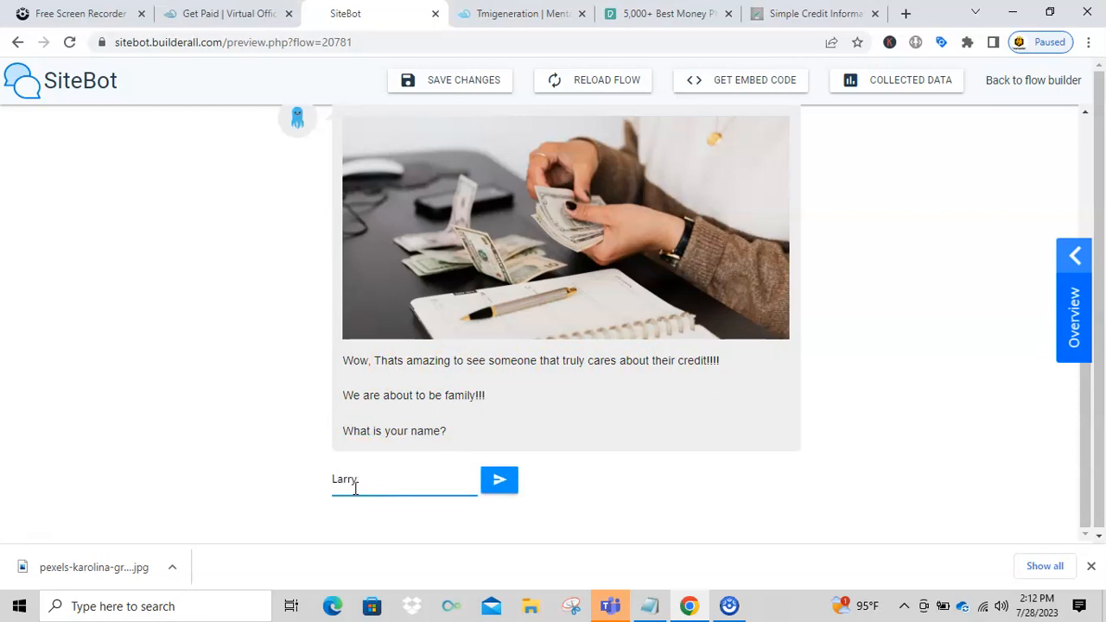
click(501, 482)
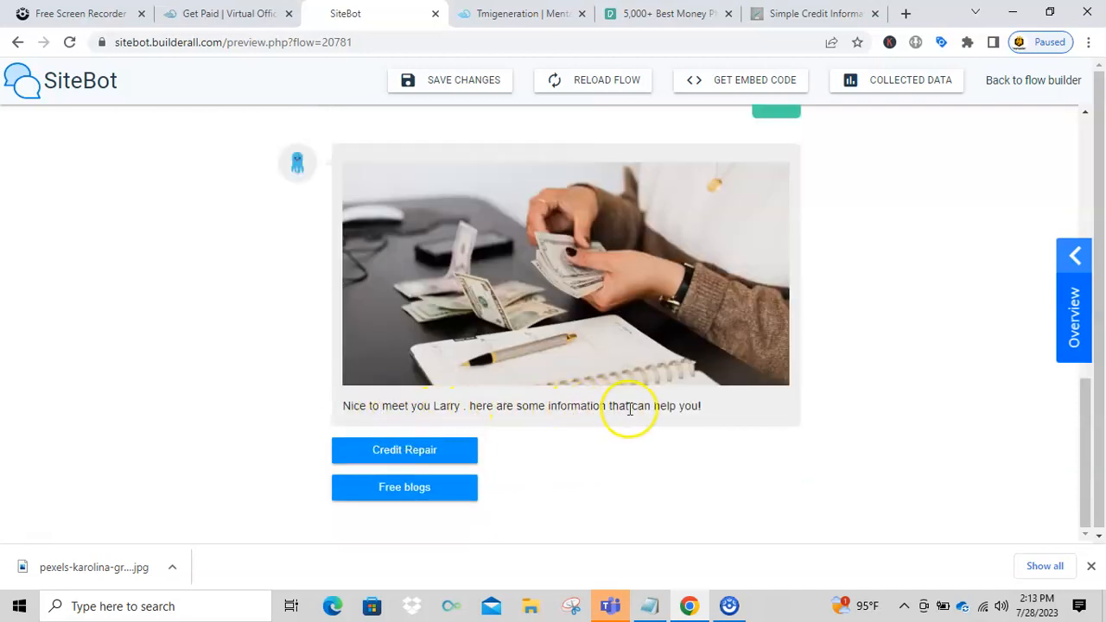
Test the Credit Repair link in the chatbot preview and close the website it opens.
click(421, 451)
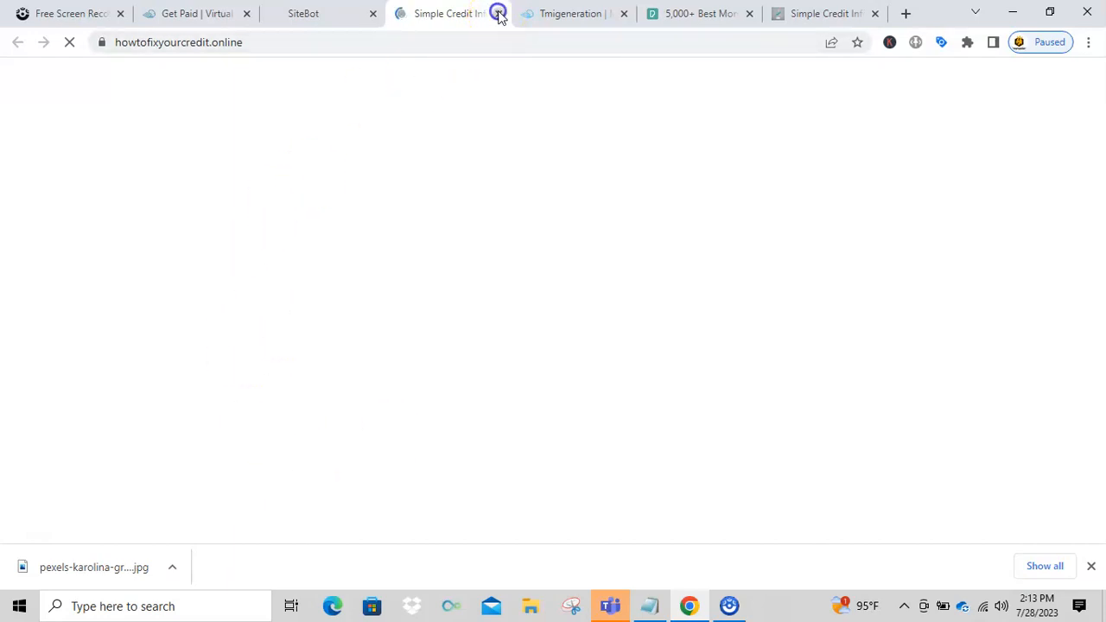
click(499, 14)
click(457, 447)
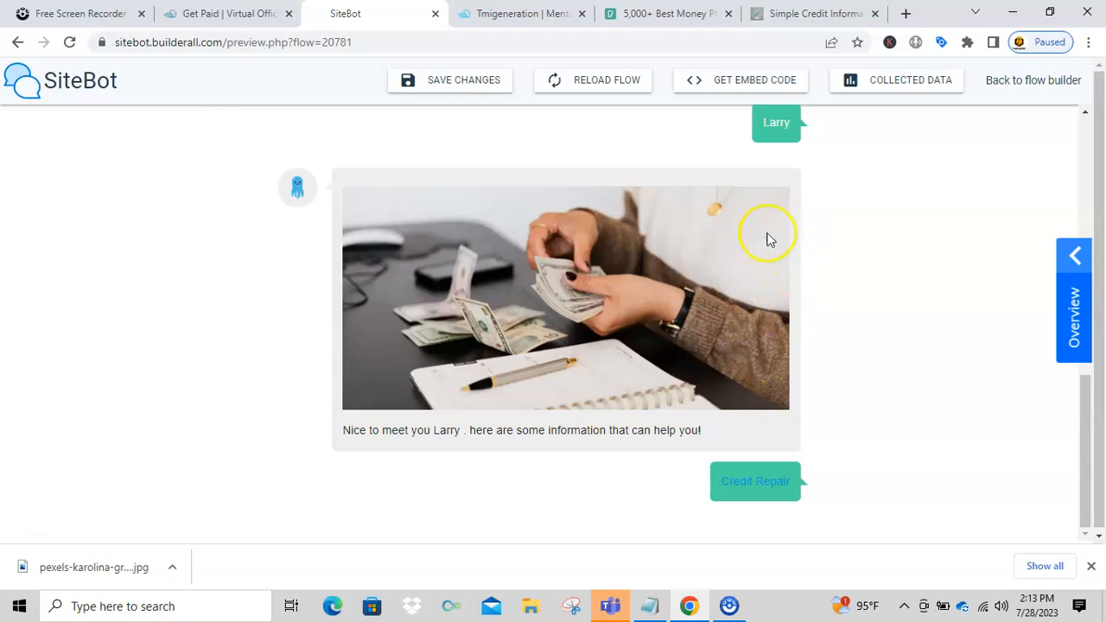
Return to the flow builder, review the chatbot's collected user_name data, and close it.
click(1001, 80)
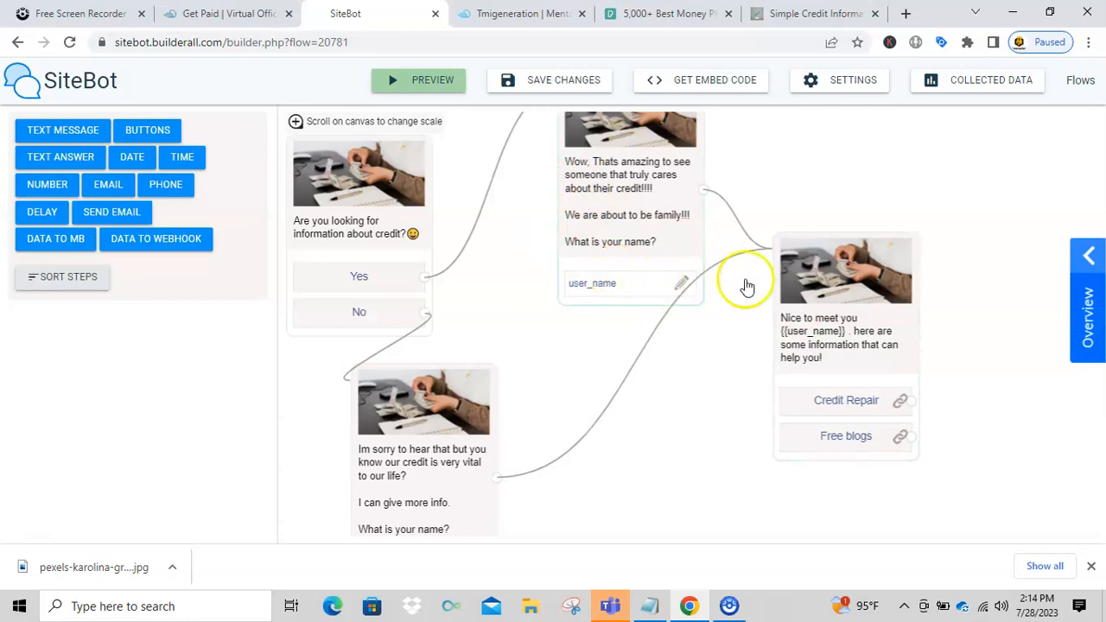
click(972, 81)
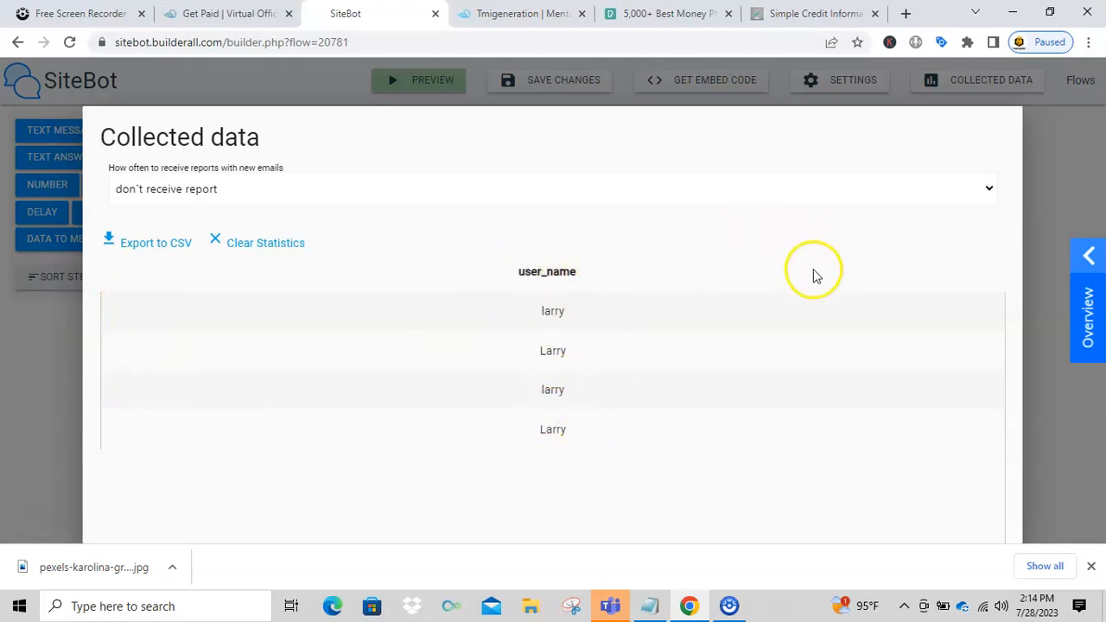
click(1077, 173)
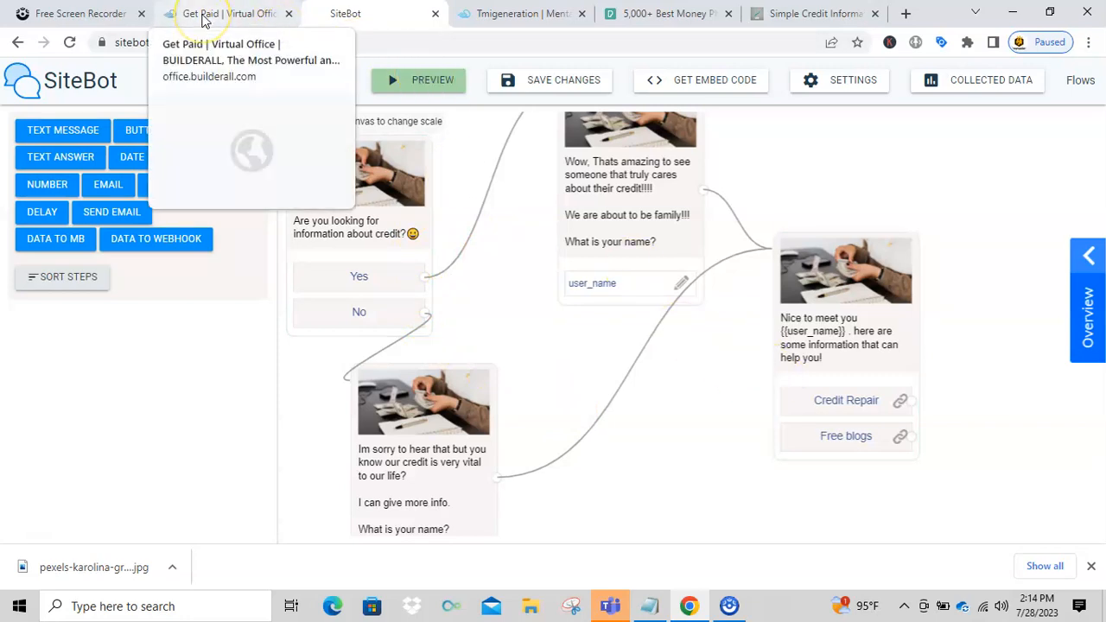
Examine the affiliate earnings page in the Builderall office, including the on-hold, available, requested and paid amounts.
click(202, 19)
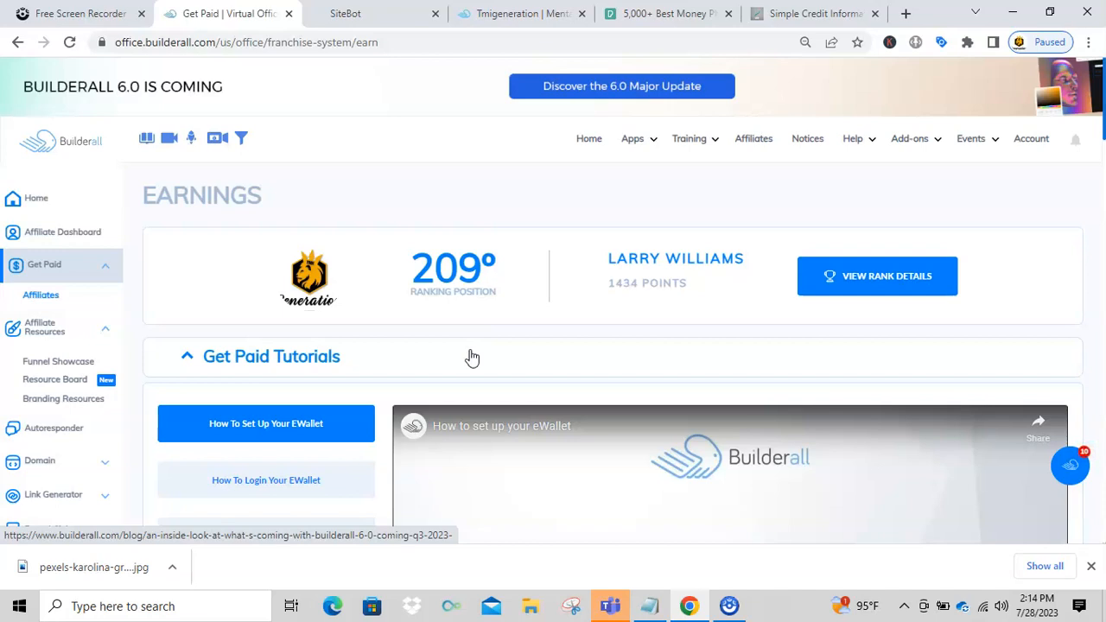
click(403, 348)
click(415, 345)
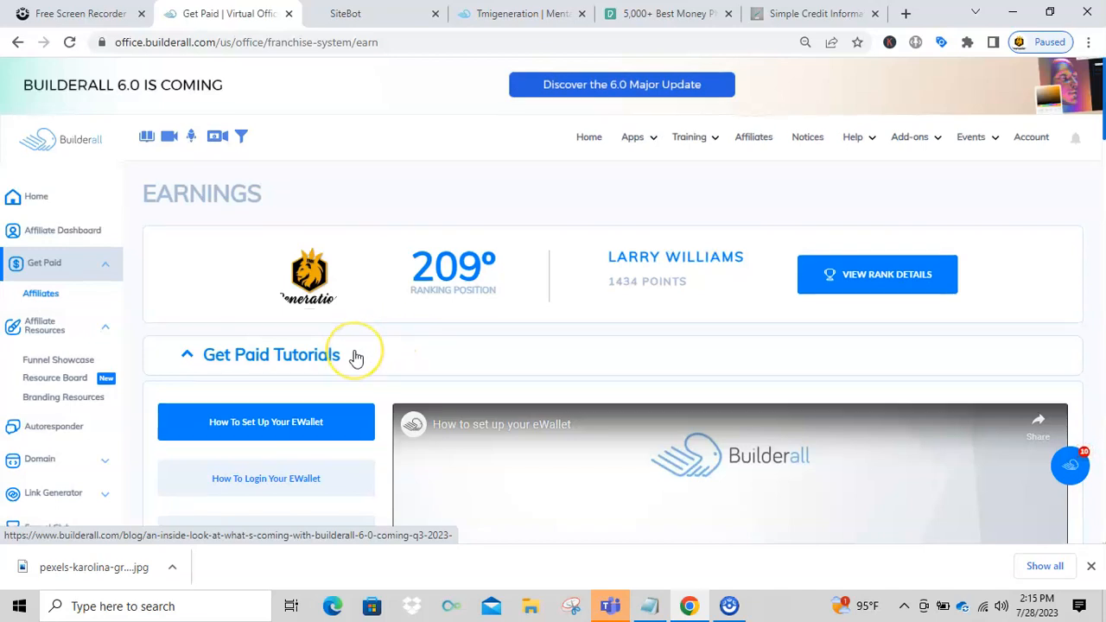
scroll(354, 357, down, 5)
scroll(354, 357, down, 2)
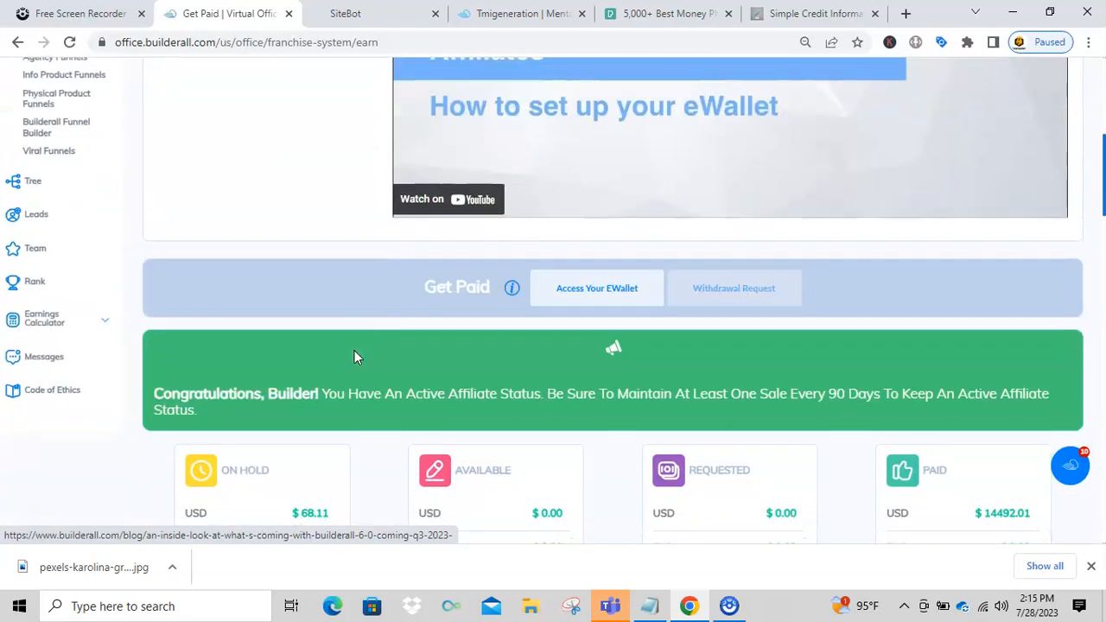
scroll(355, 350, down, 2)
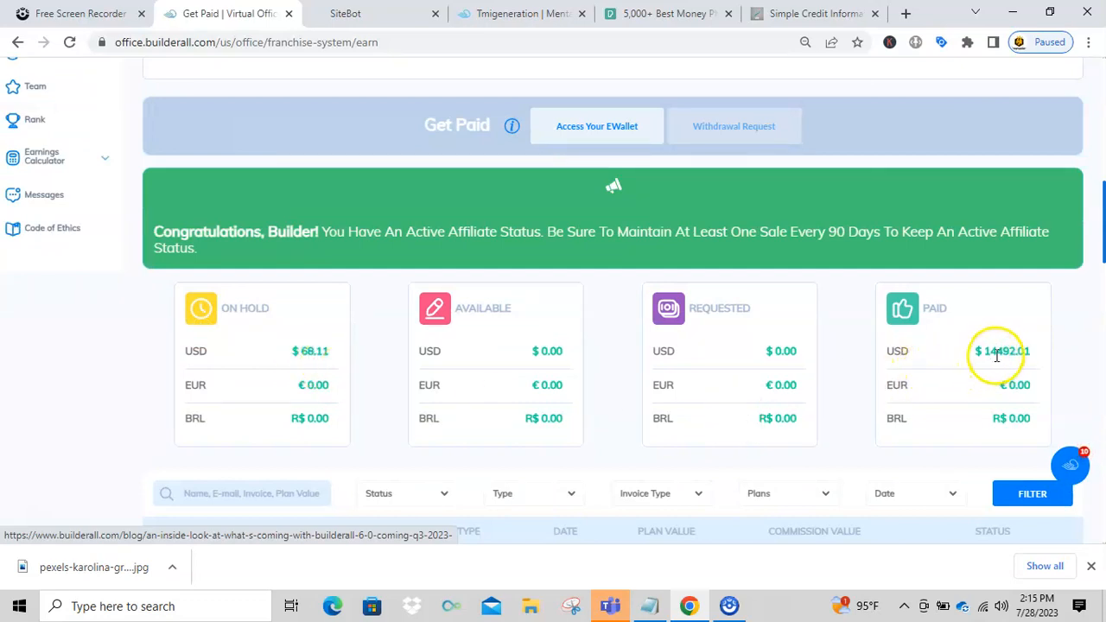
scroll(830, 363, down, 4)
scroll(816, 361, down, 6)
scroll(816, 360, up, 12)
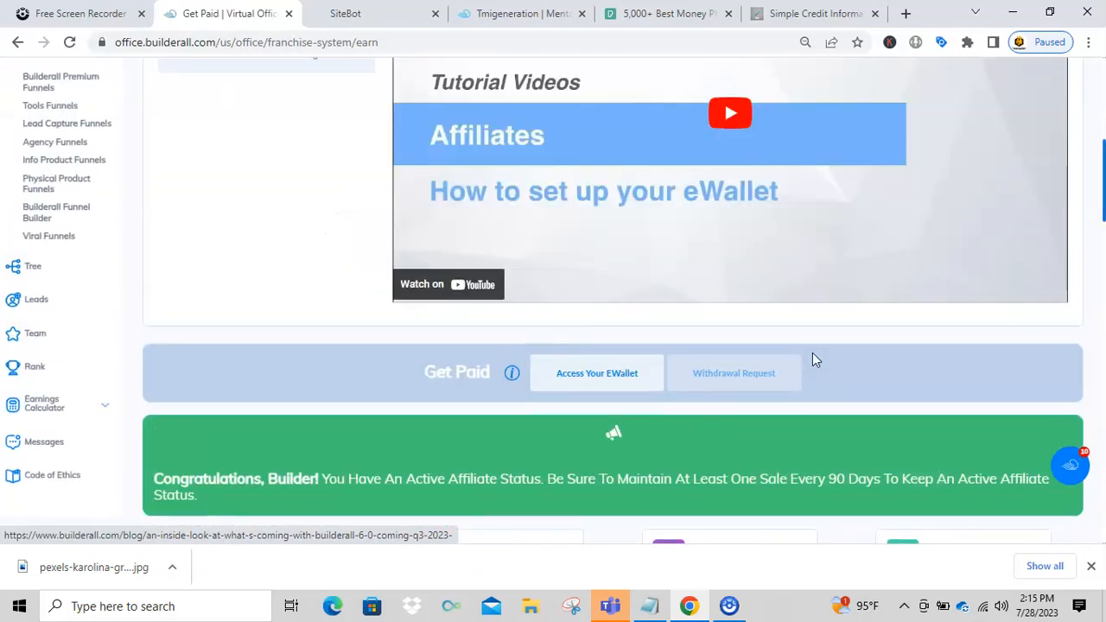
scroll(813, 360, up, 6)
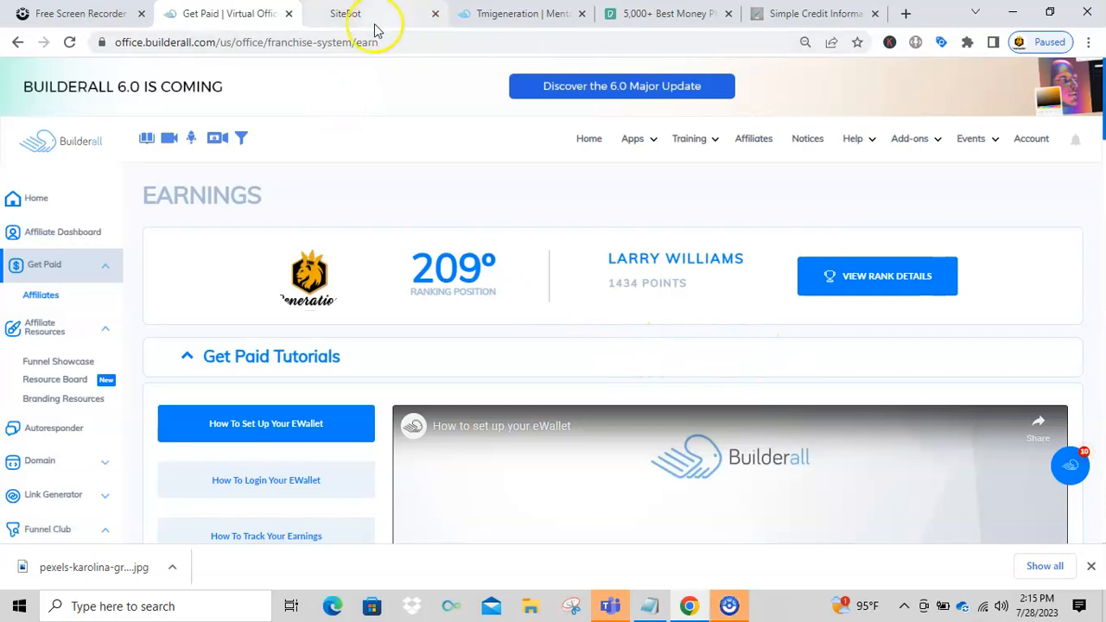
Look over Builderall's list of apps, and open the Builderall Chatbot flow from SiteBot's flows list.
click(637, 140)
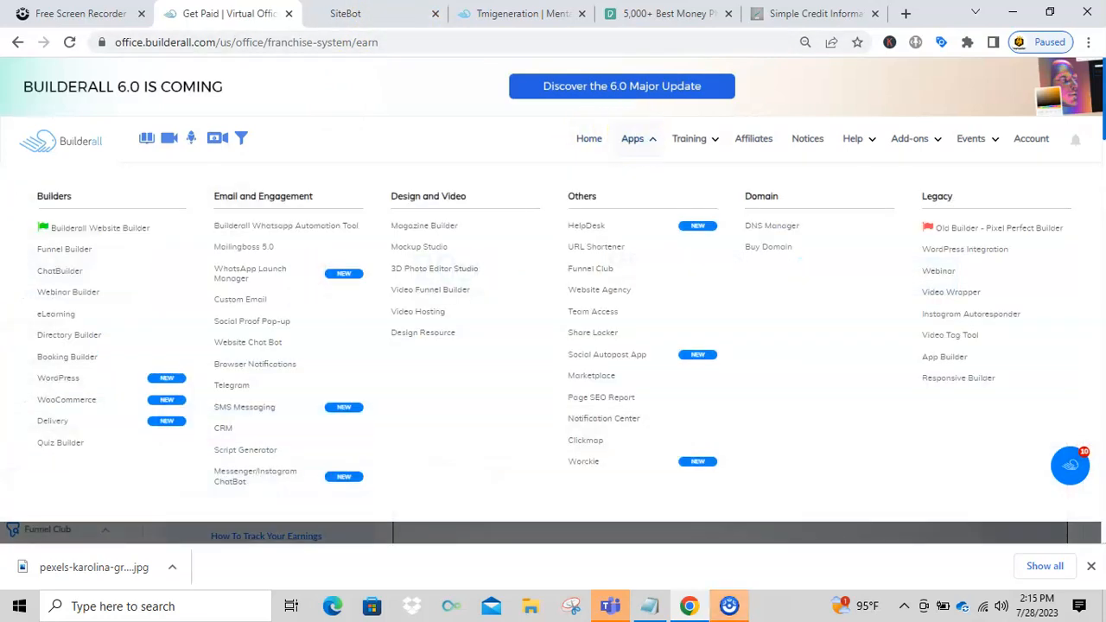
click(348, 13)
click(1076, 87)
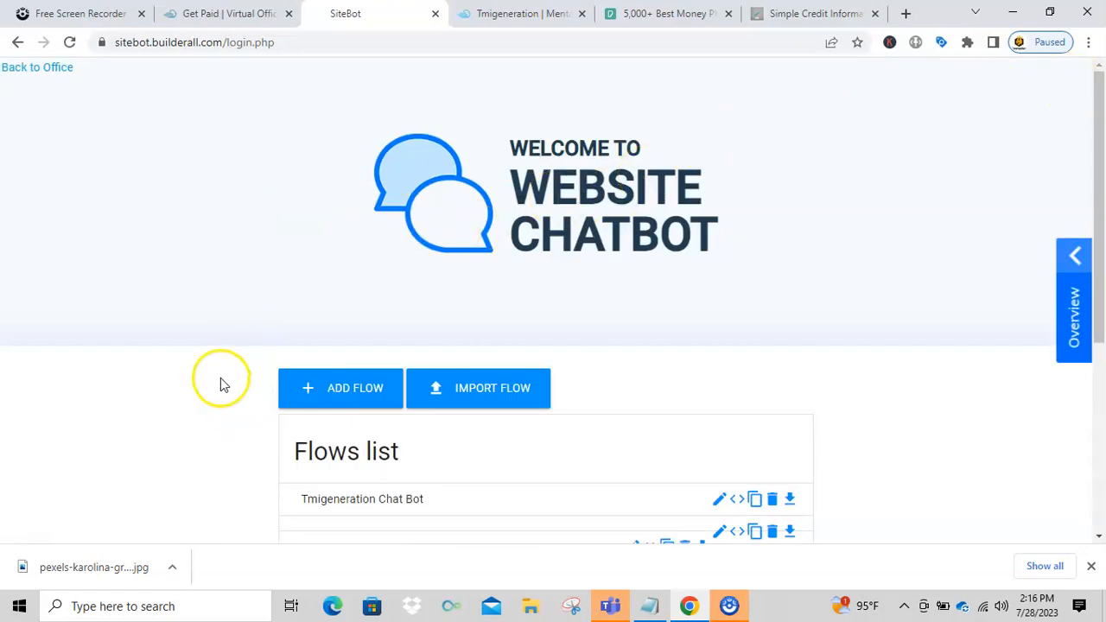
scroll(220, 385, down, 3)
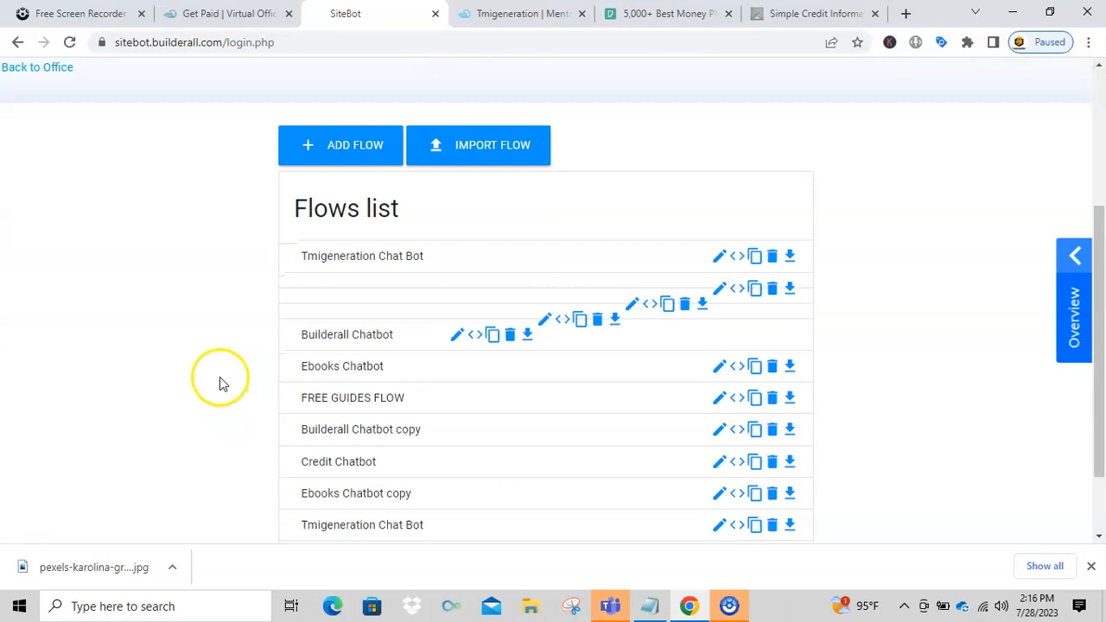
click(363, 335)
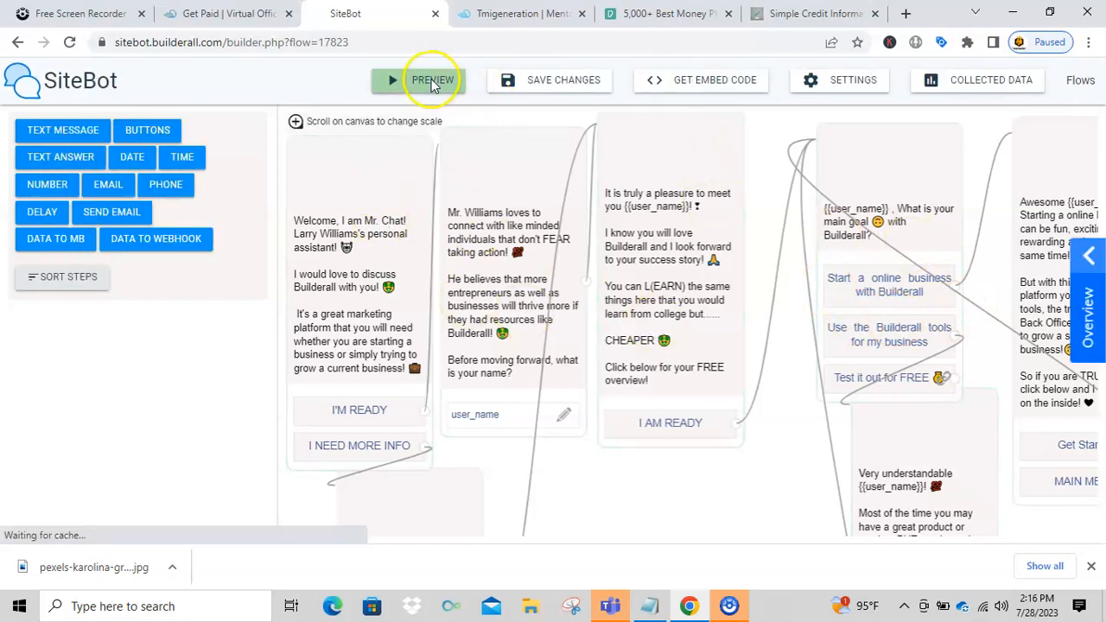
Preview the Builderall Chatbot, review its welcome message and answer I'M READY.
click(418, 84)
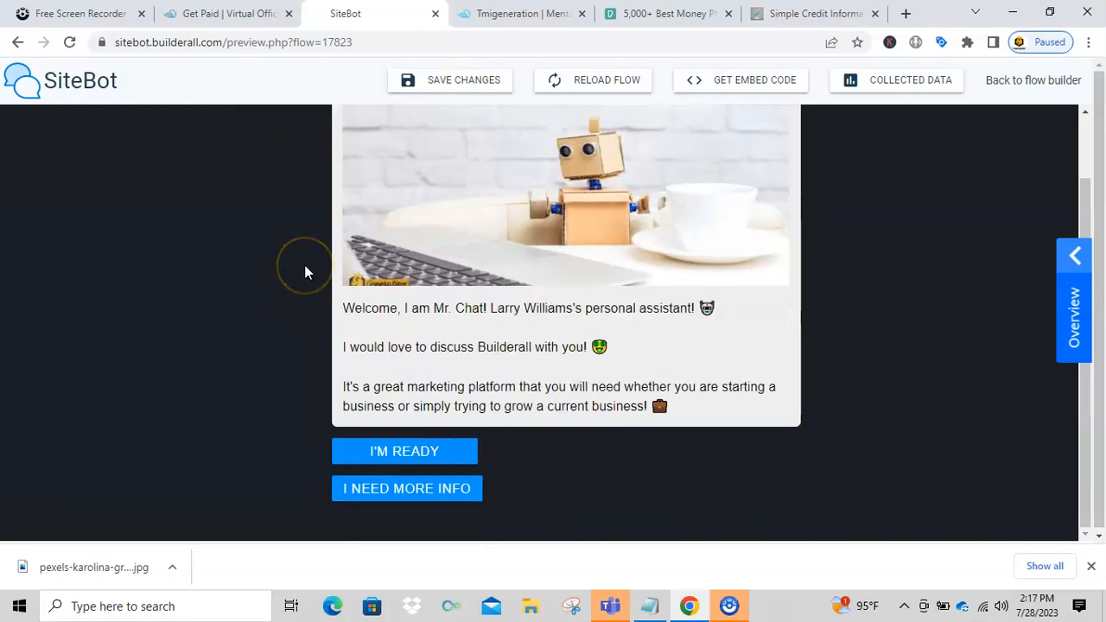
scroll(304, 272, up, 1)
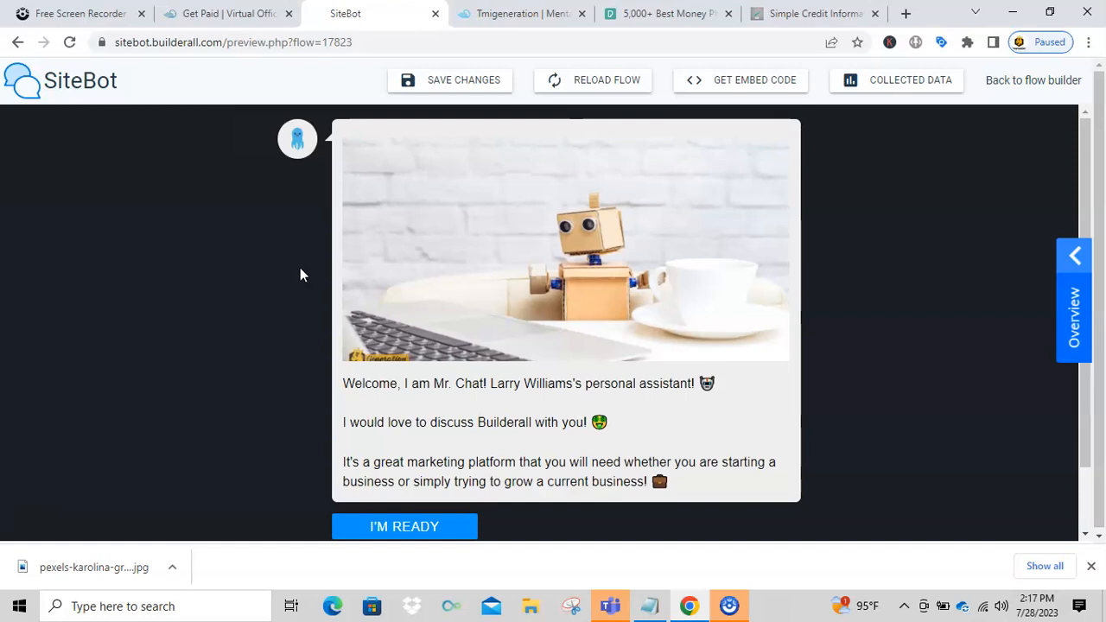
scroll(294, 270, down, 1)
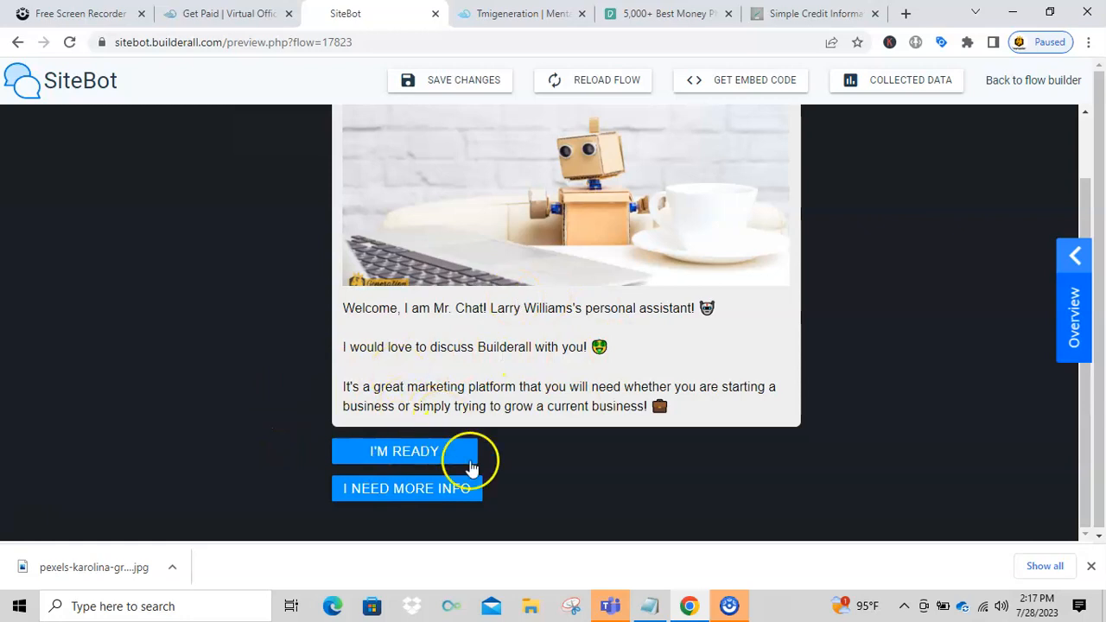
click(414, 446)
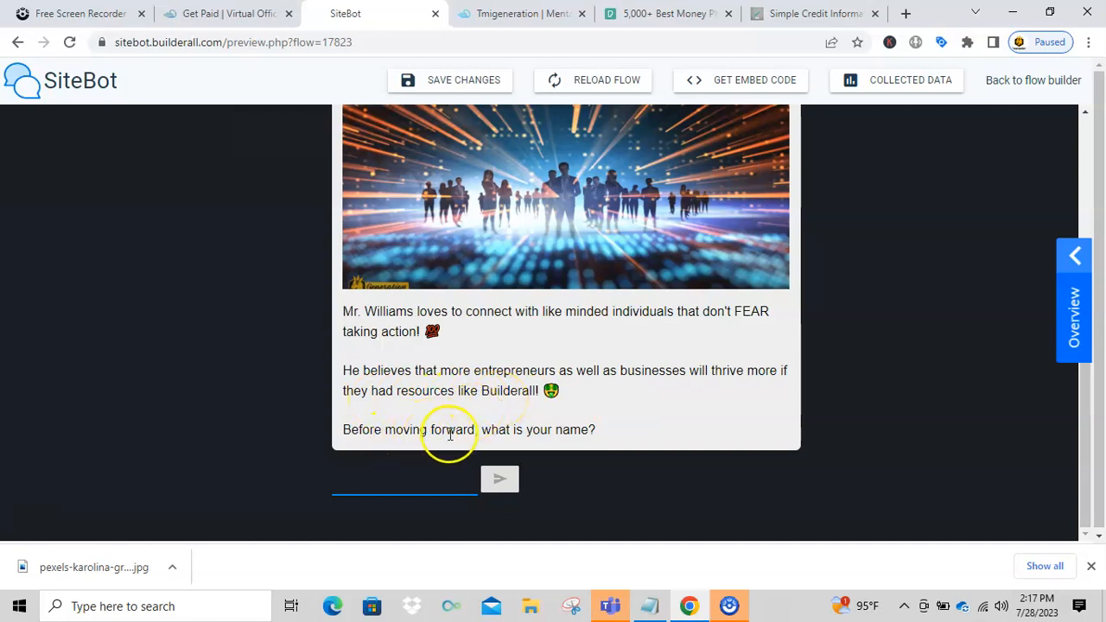
Submit a first name to the Builderall Chatbot and continue with I AM READY to the main goal question.
click(397, 482)
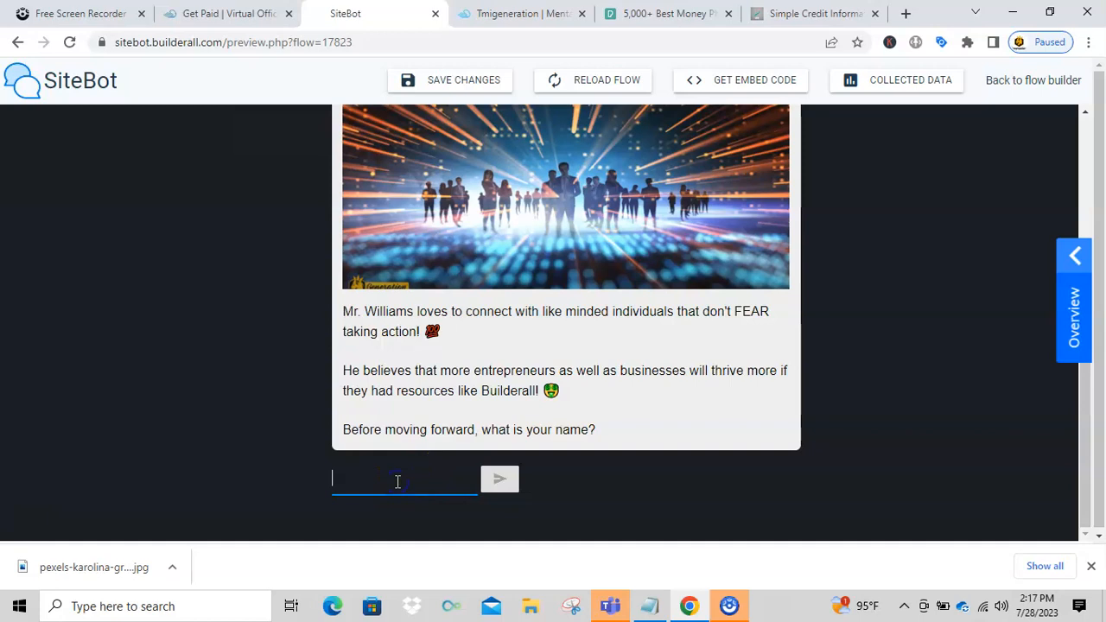
text(Larry)
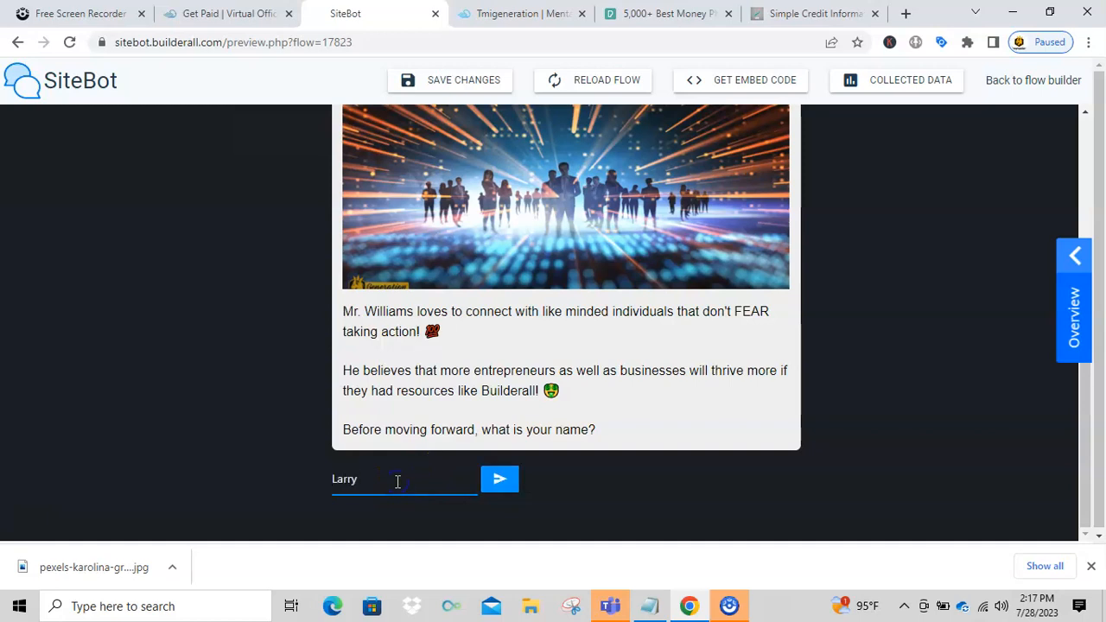
key(Return)
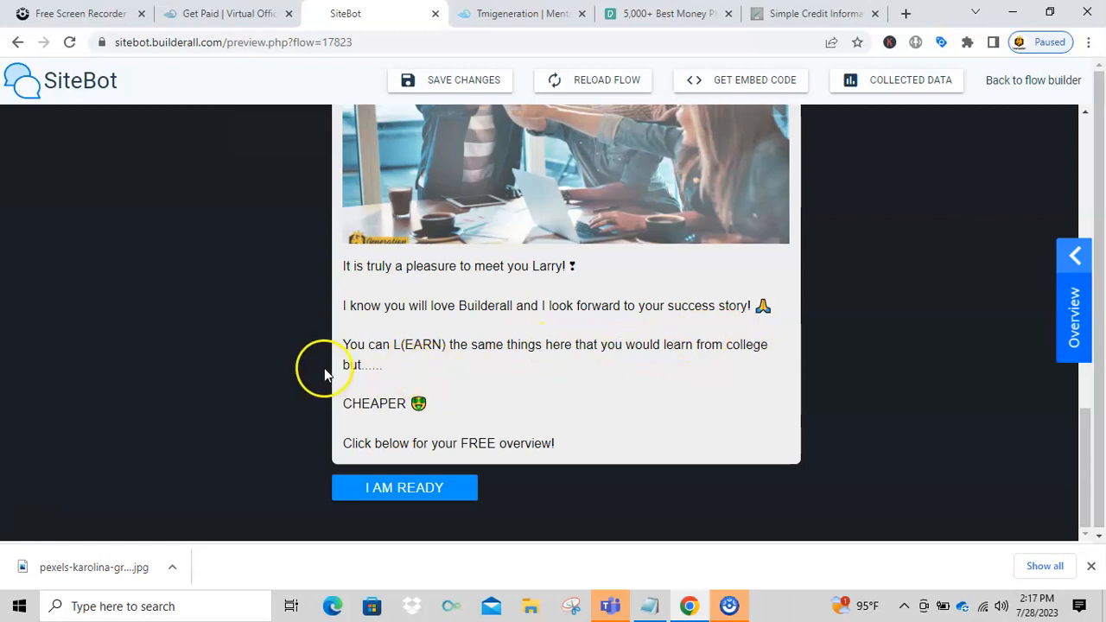
click(404, 489)
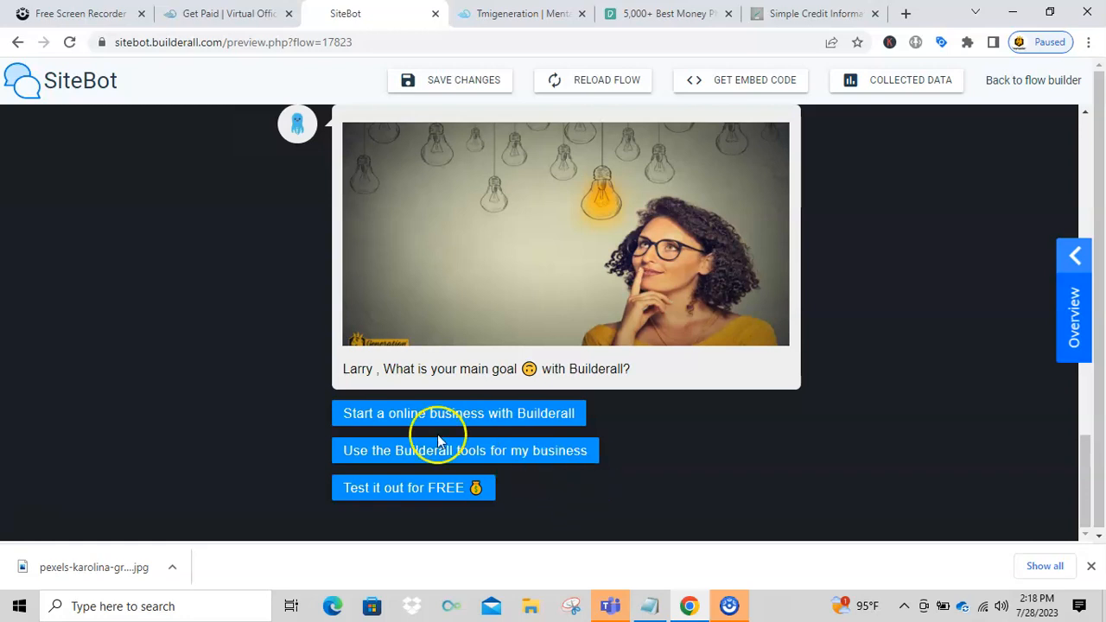
Show the Builderall Chatbot's embed code and copy only the chatbot URL from the iframe source.
click(747, 81)
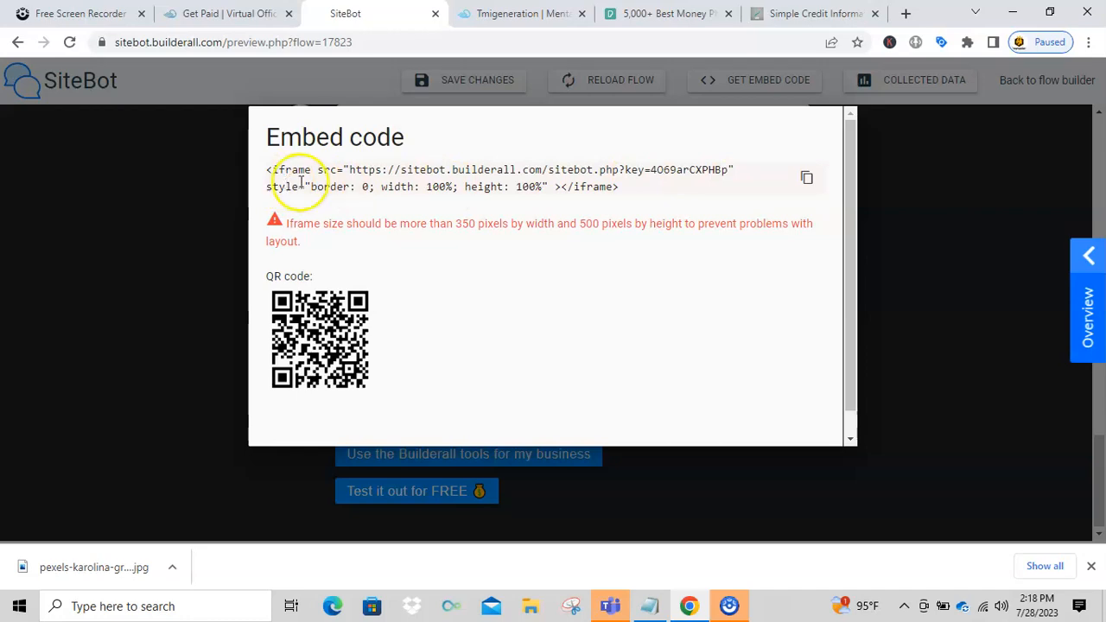
click(348, 167)
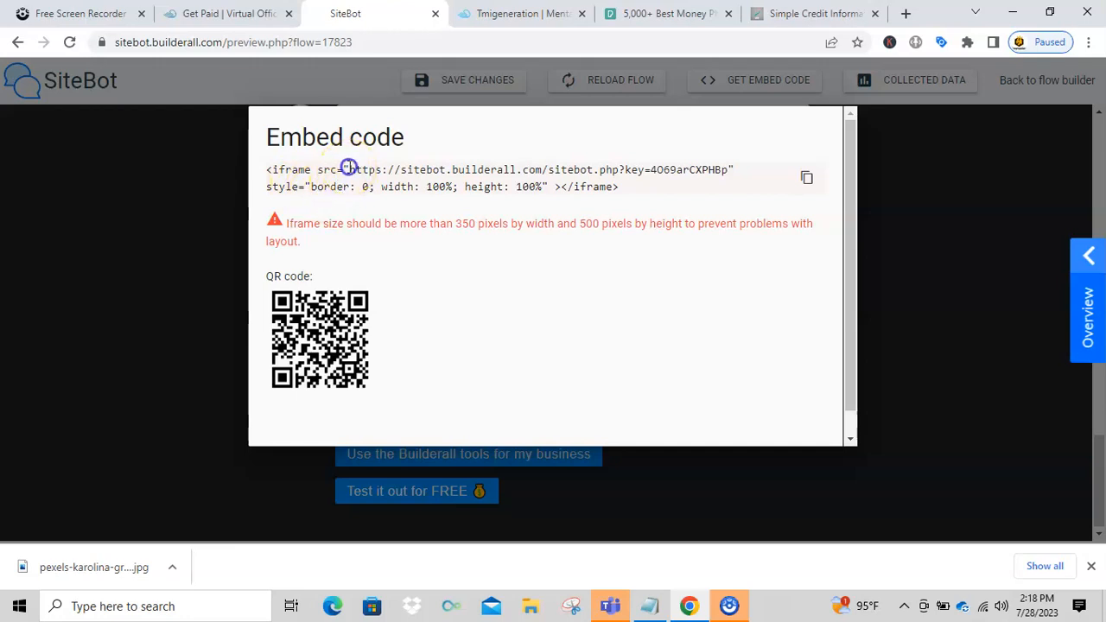
drag(349, 167, 727, 171)
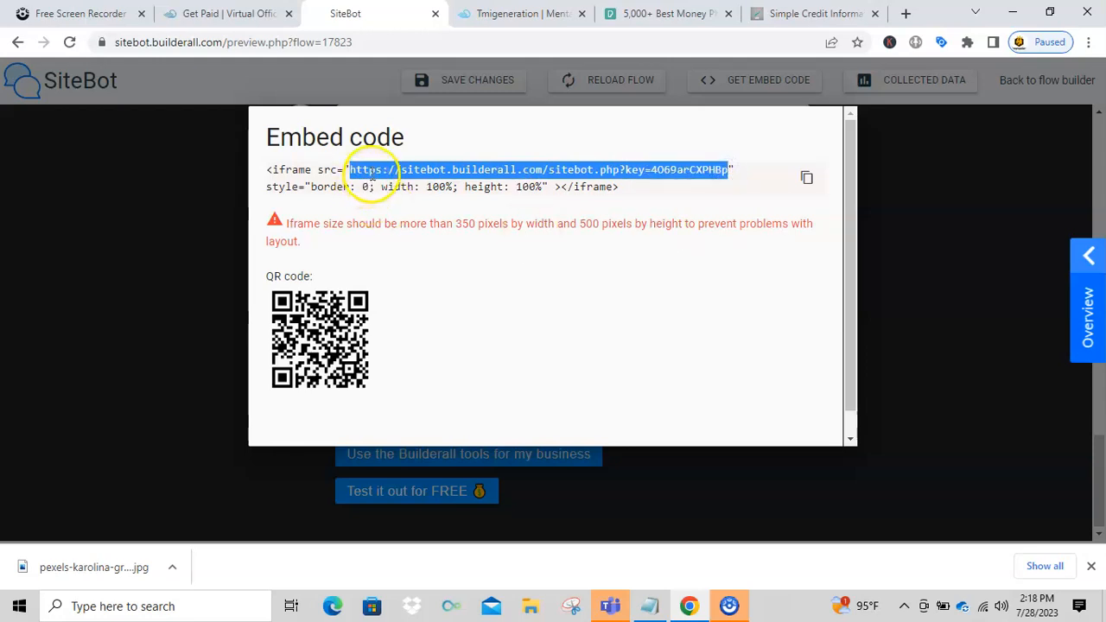
right_click(487, 174)
click(527, 185)
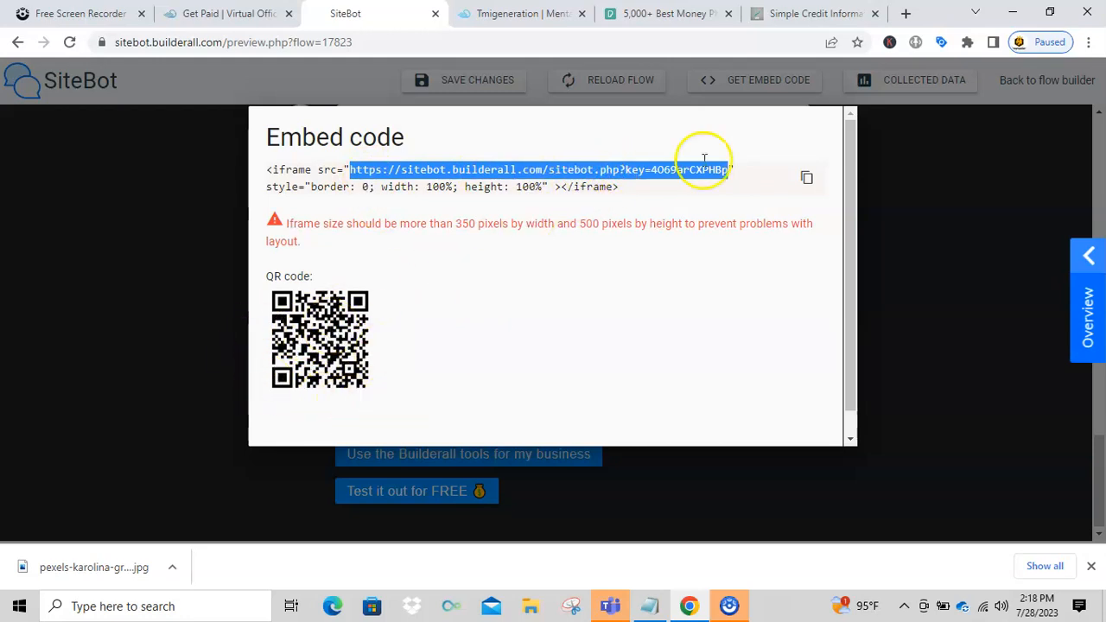
Load the copied chatbot URL in a new browser tab to check the standalone chatbot, and close that tab.
click(907, 13)
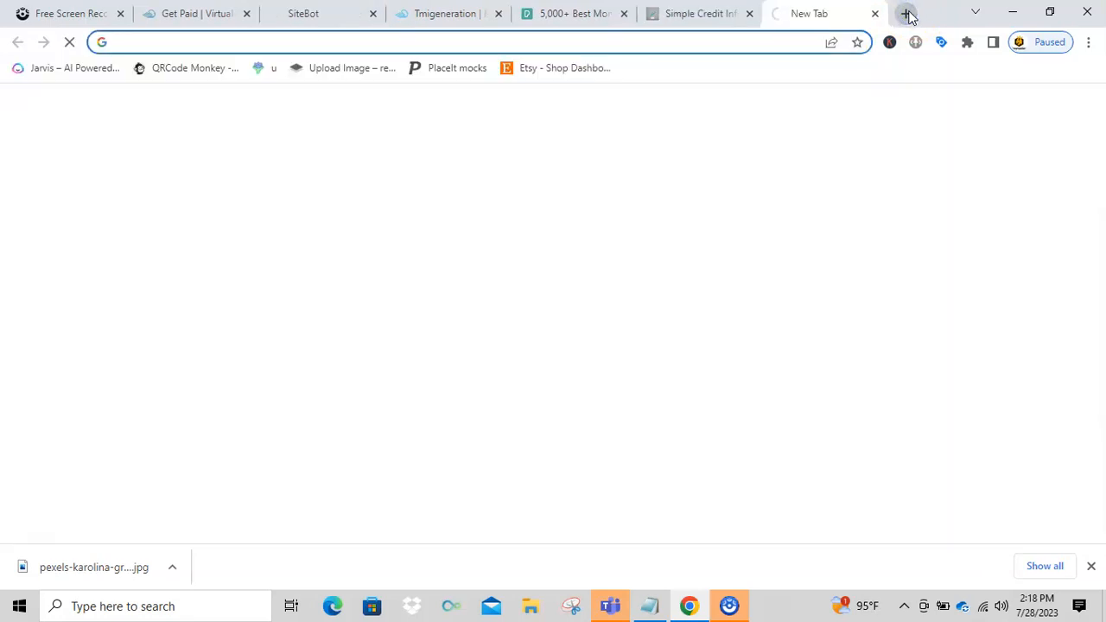
click(659, 45)
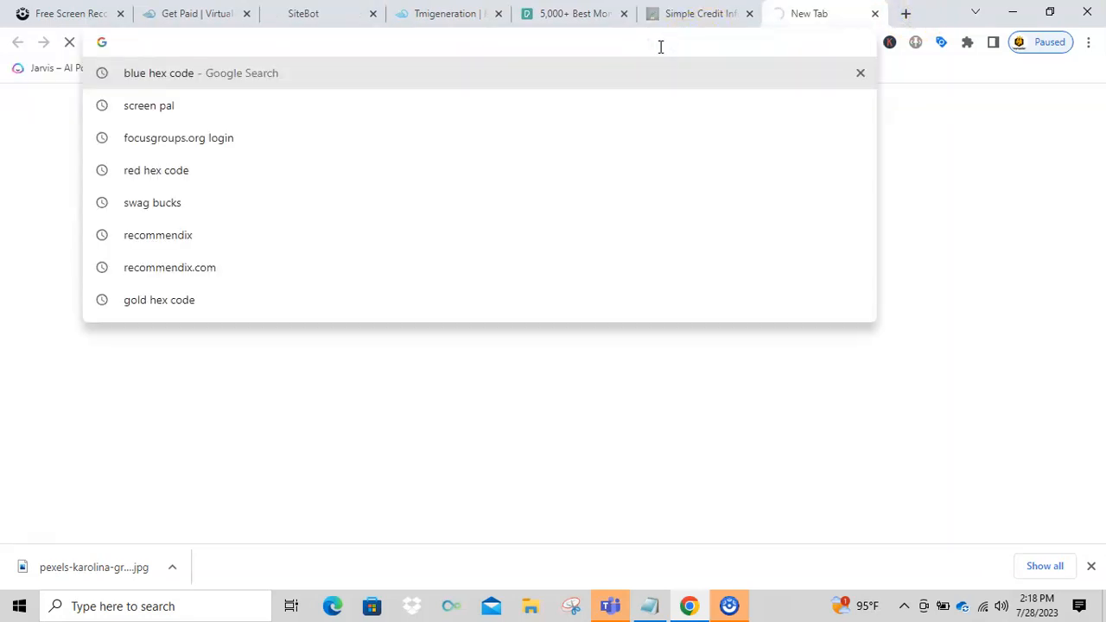
key(ctrl+v)
key(Return)
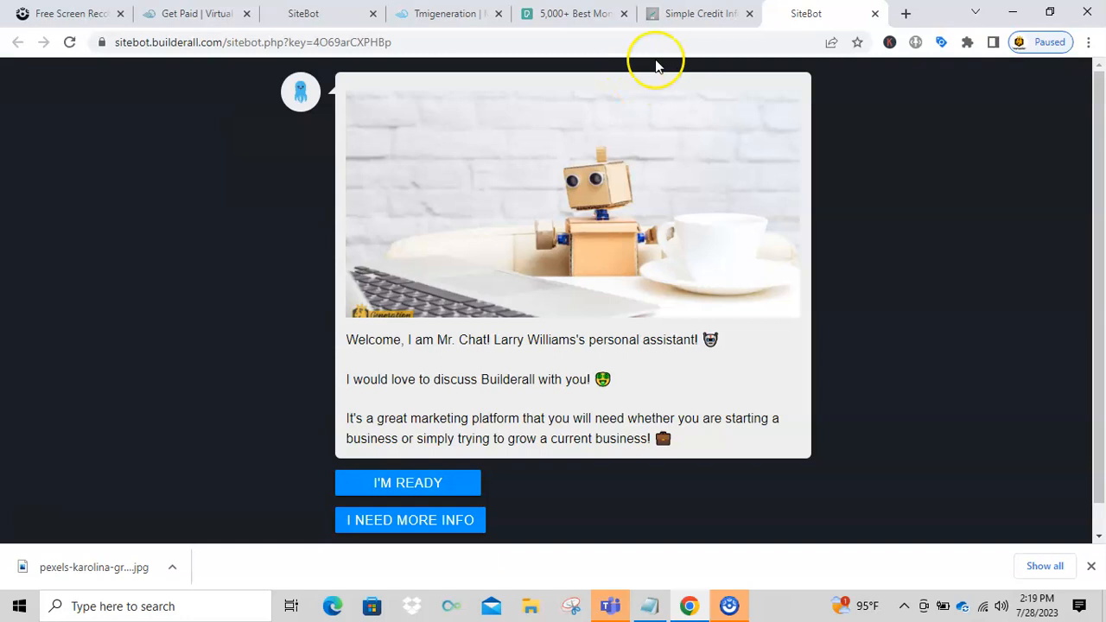
click(876, 15)
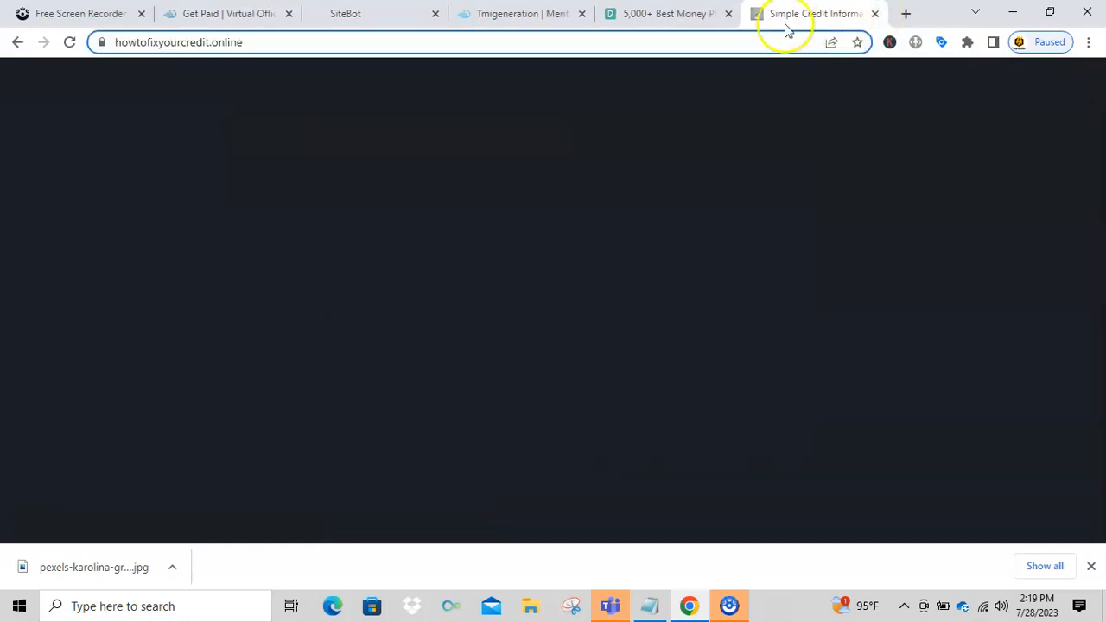
Close the embed code window and the SiteBot tab, and return to the Builderall office's Get Paid page.
click(354, 17)
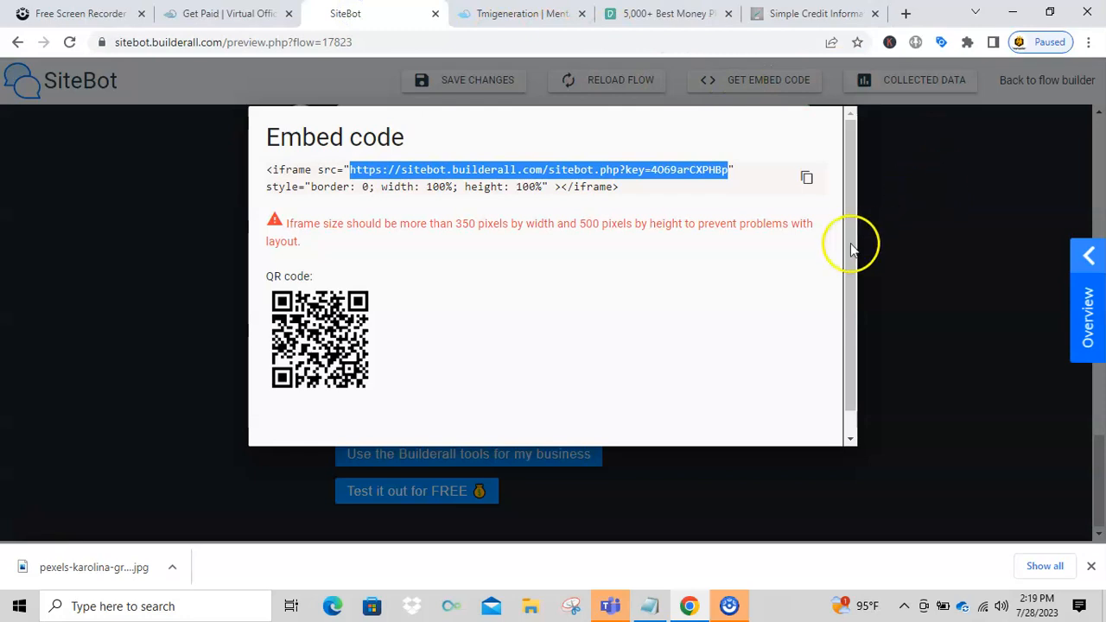
drag(852, 240, 850, 292)
click(821, 428)
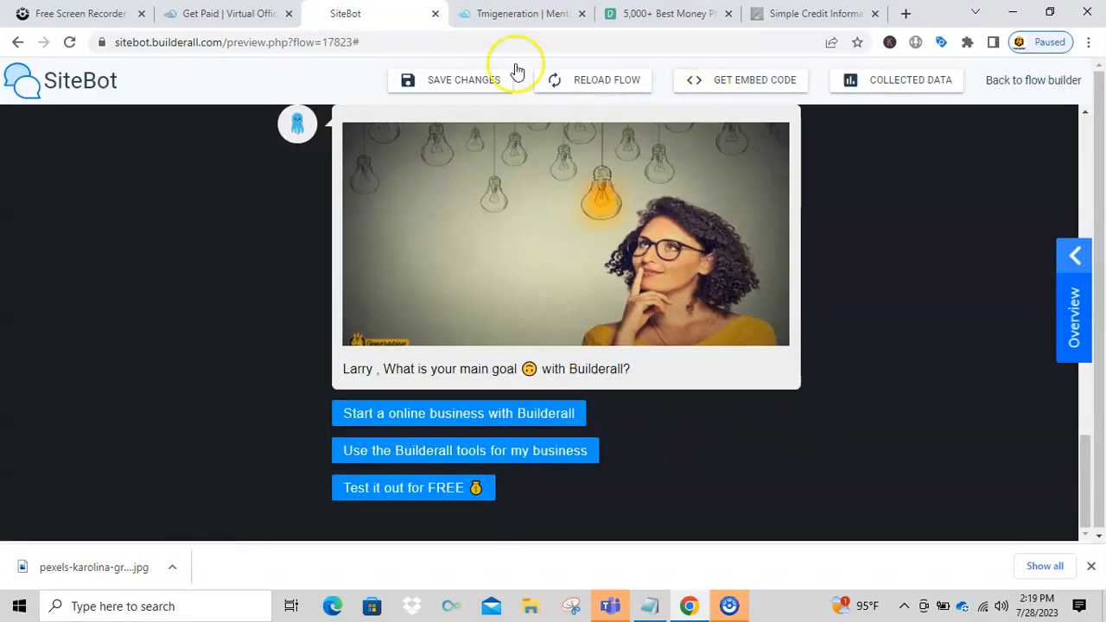
click(433, 13)
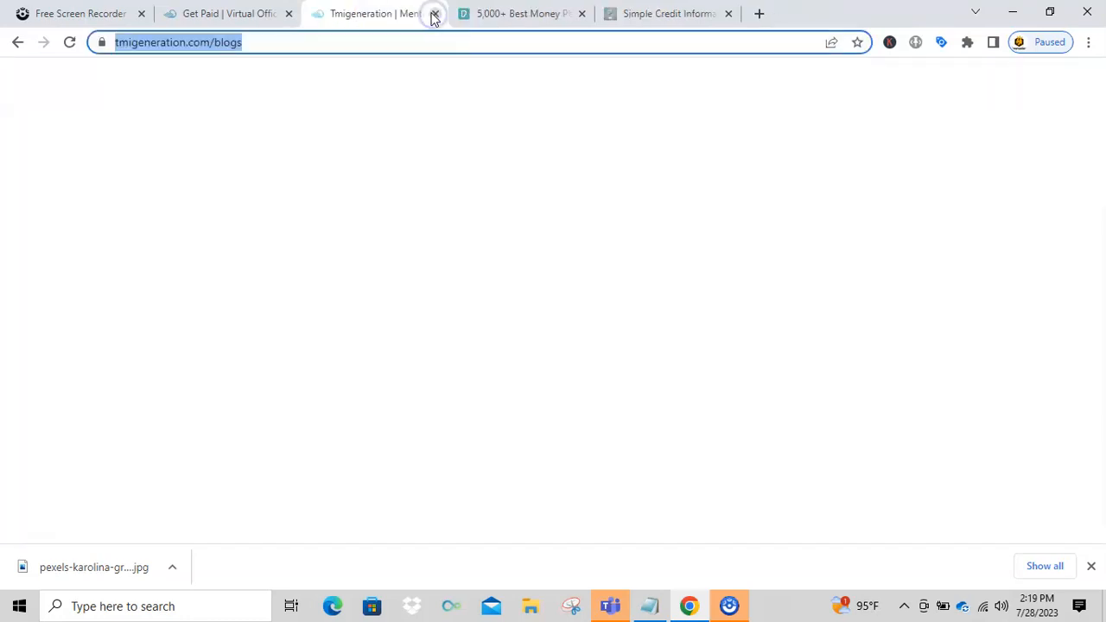
click(208, 16)
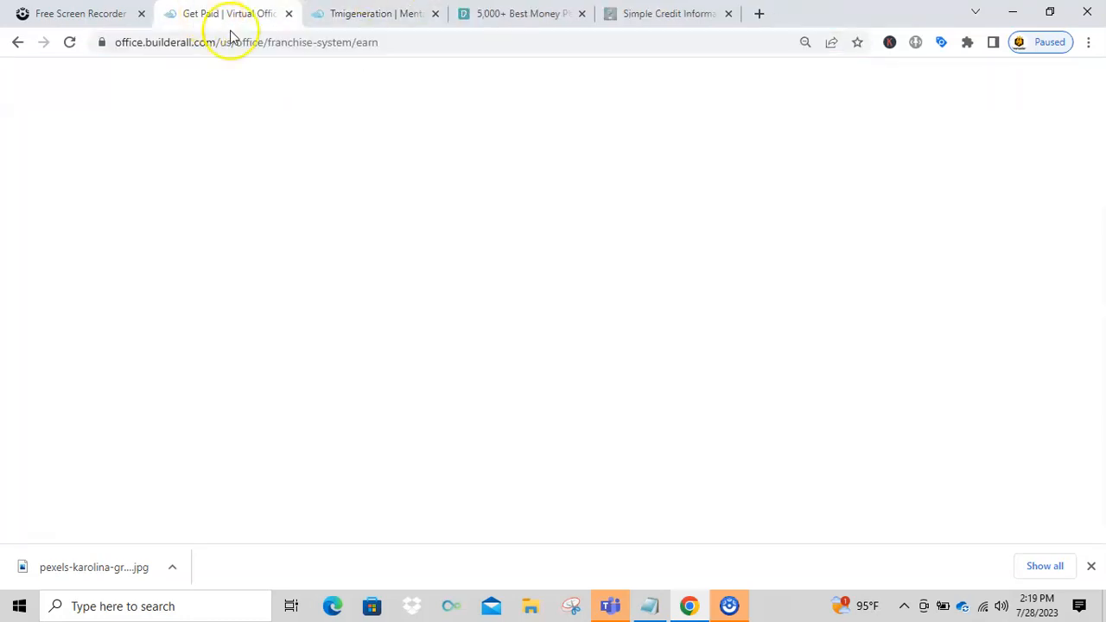